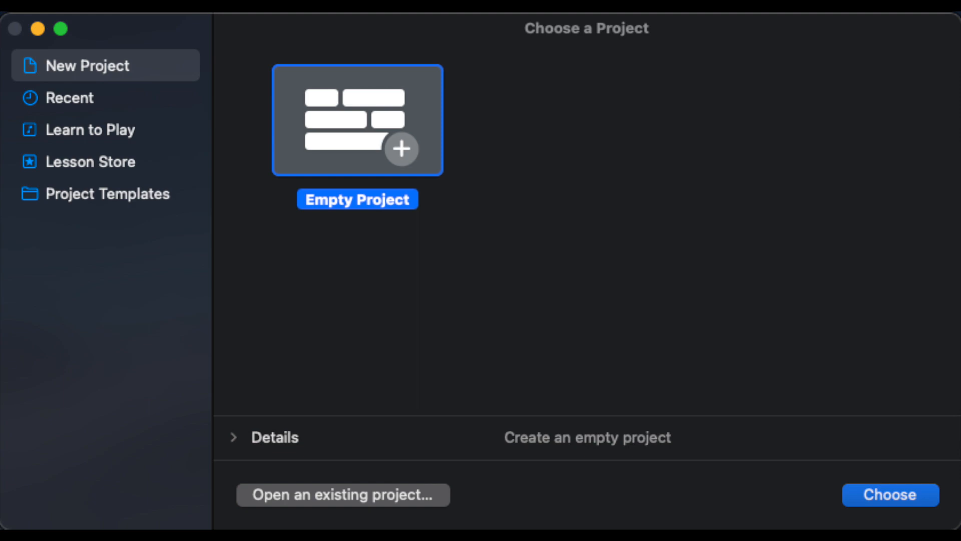
Create a new empty project
{"action": "key", "text": "Return"}
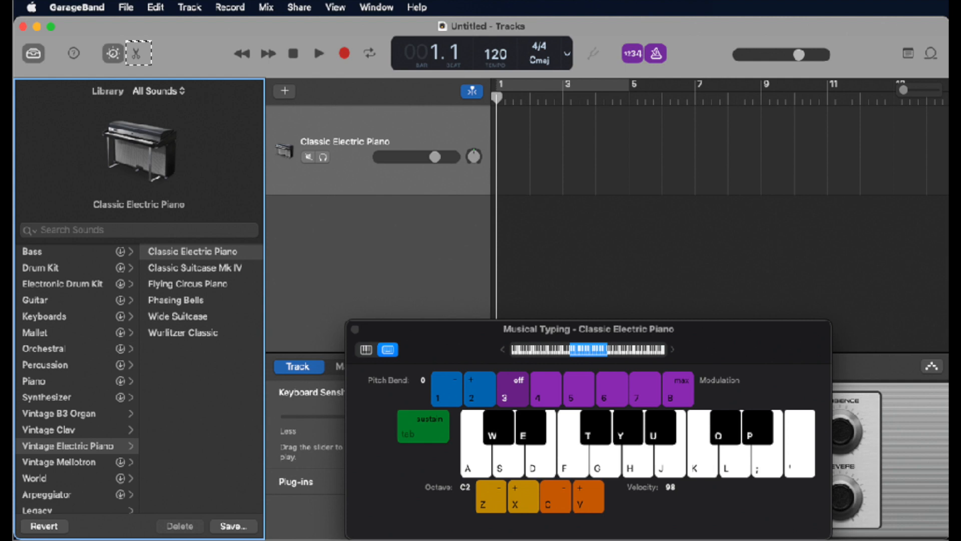
{"action": "key", "text": "Tab"}
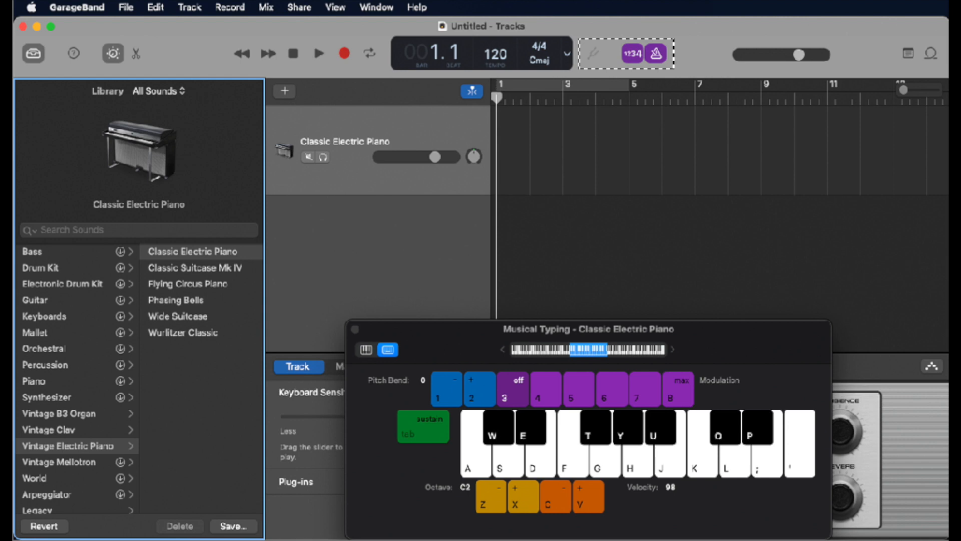
{"action": "key", "text": "Tab"}
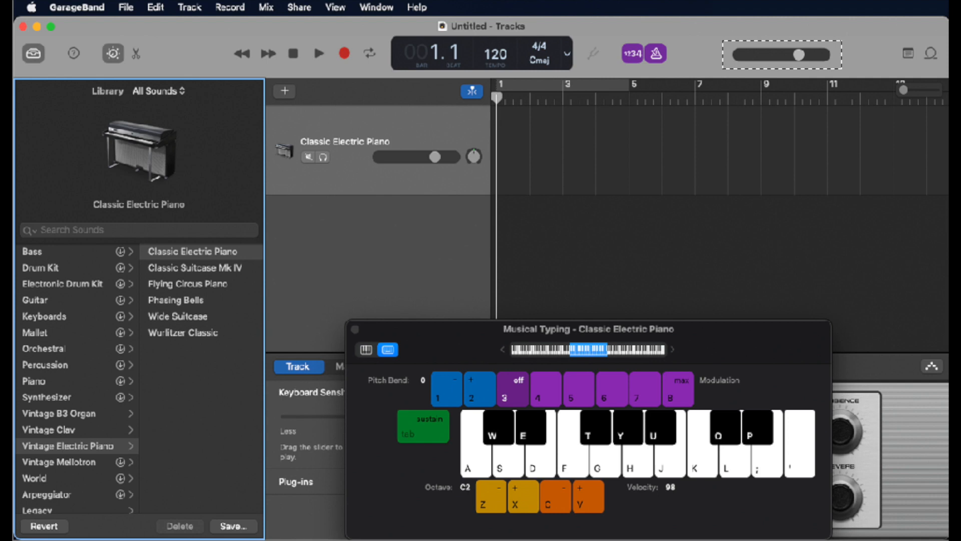
{"action": "key", "text": "Tab"}
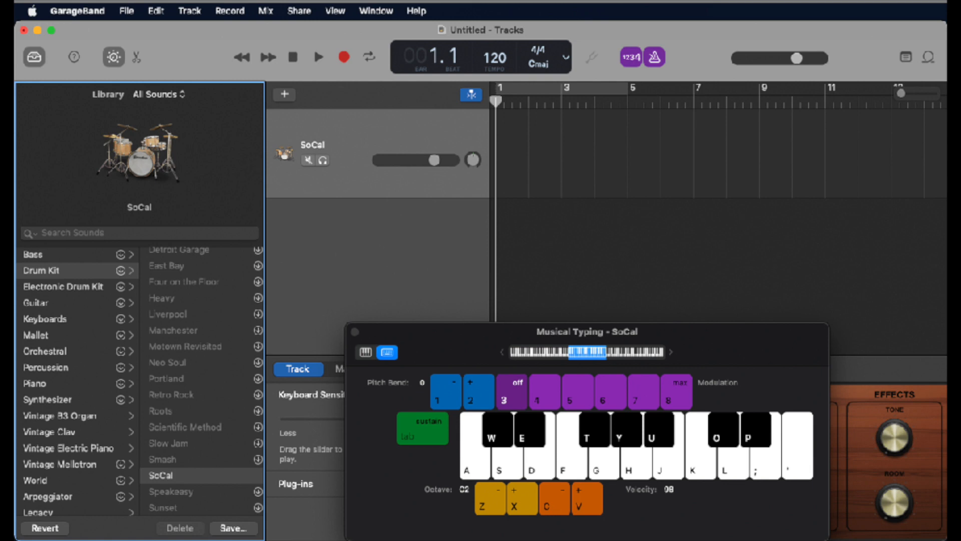
Hide the sound Library and the Smart Controls to enlarge the tracks area
{"action": "left_click", "coordinate": [34, 57]}
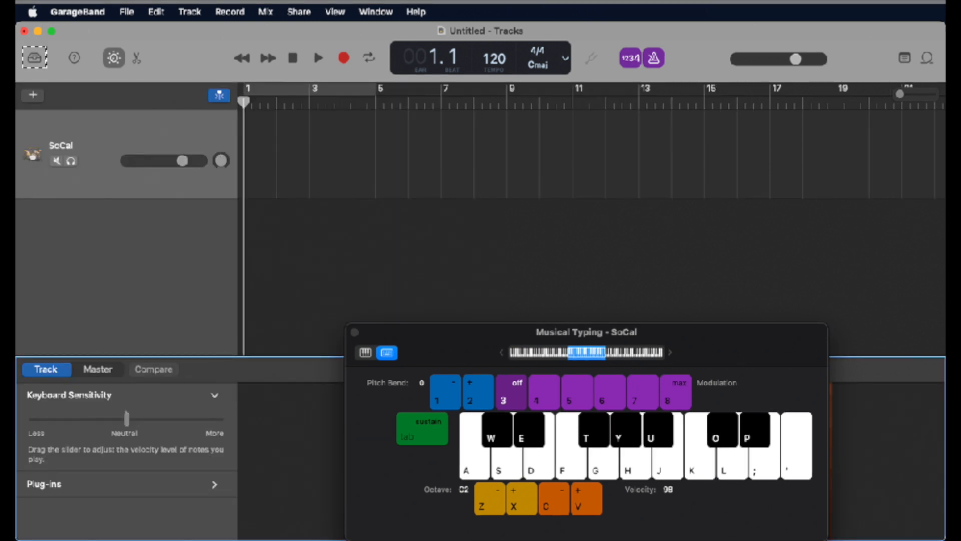
{"action": "left_click", "coordinate": [114, 58]}
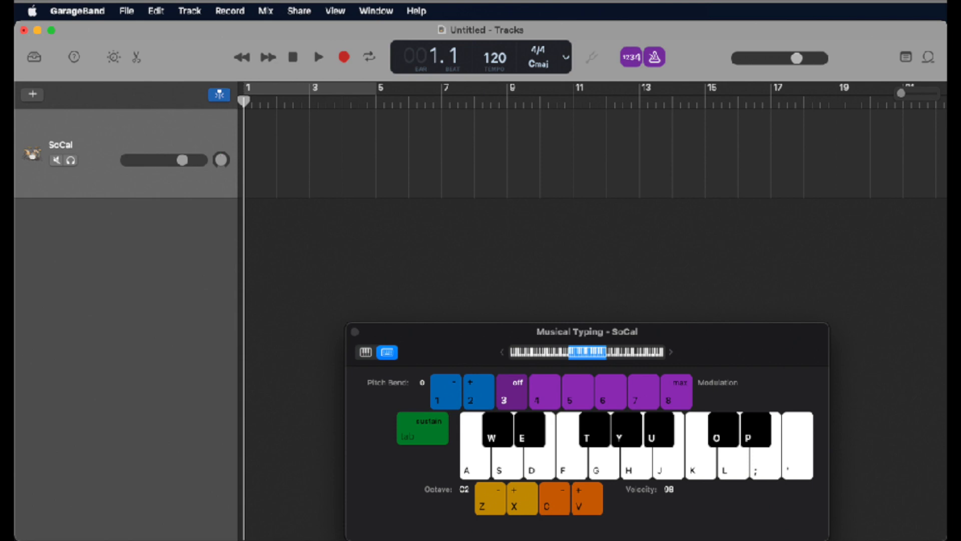
{"action": "left_click", "coordinate": [375, 11]}
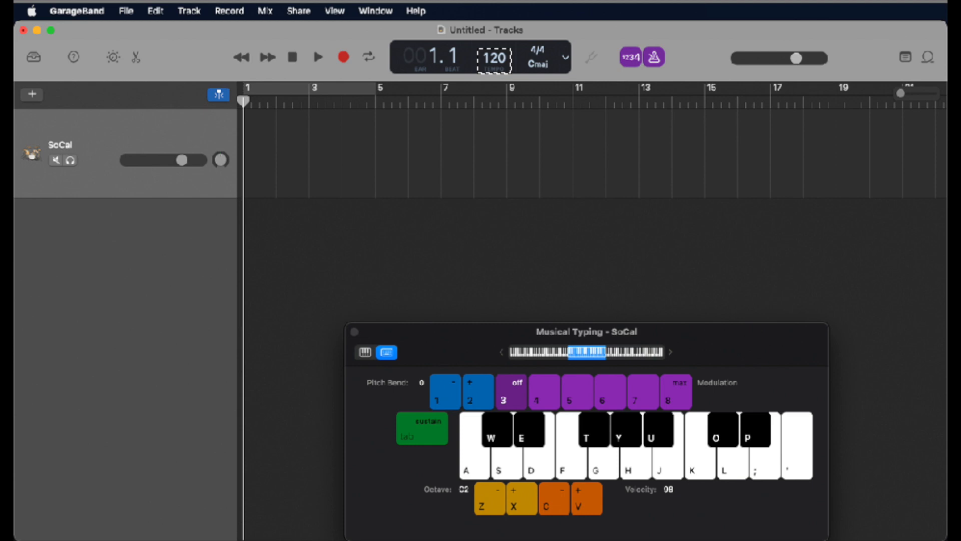
Set the project tempo to 150 and the key signature to D major
{"action": "type", "text": "150"}
{"action": "key", "text": "Return"}
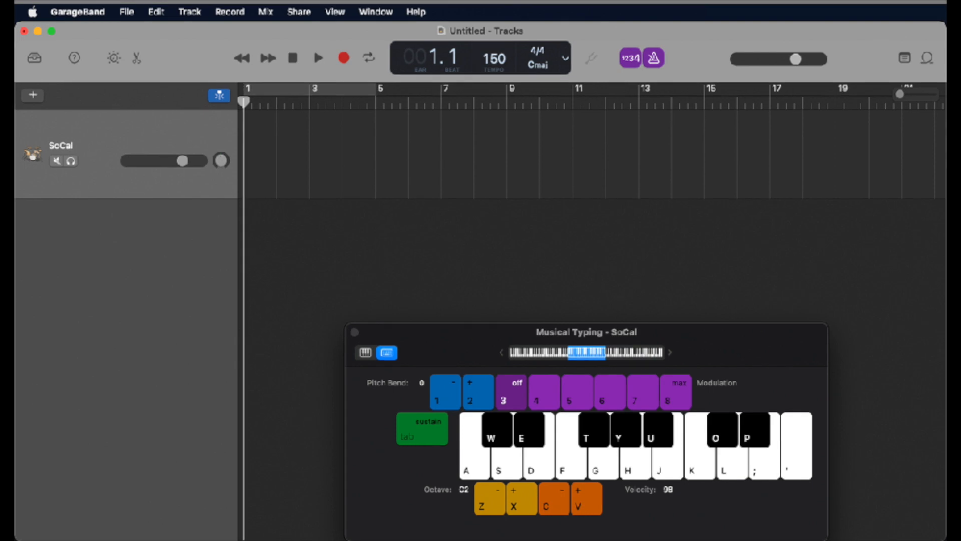
{"action": "left_click", "coordinate": [538, 64]}
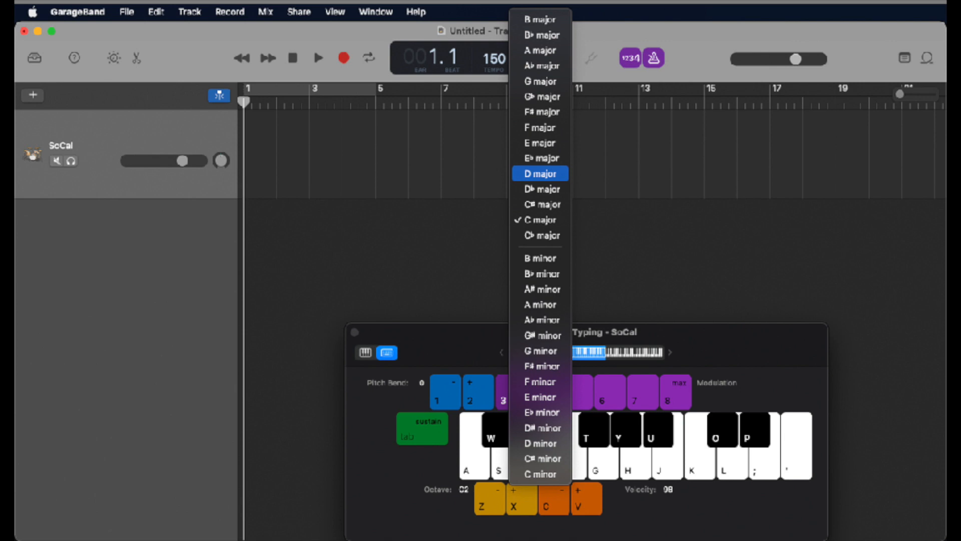
{"action": "left_click", "coordinate": [540, 174]}
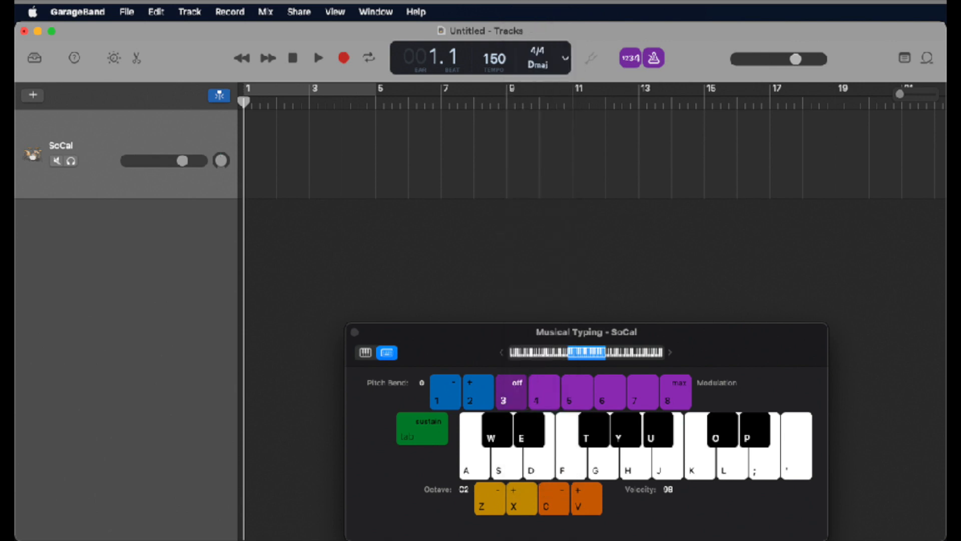
Switch the project's position display mode to Beats & Time
{"action": "left_click", "coordinate": [565, 59]}
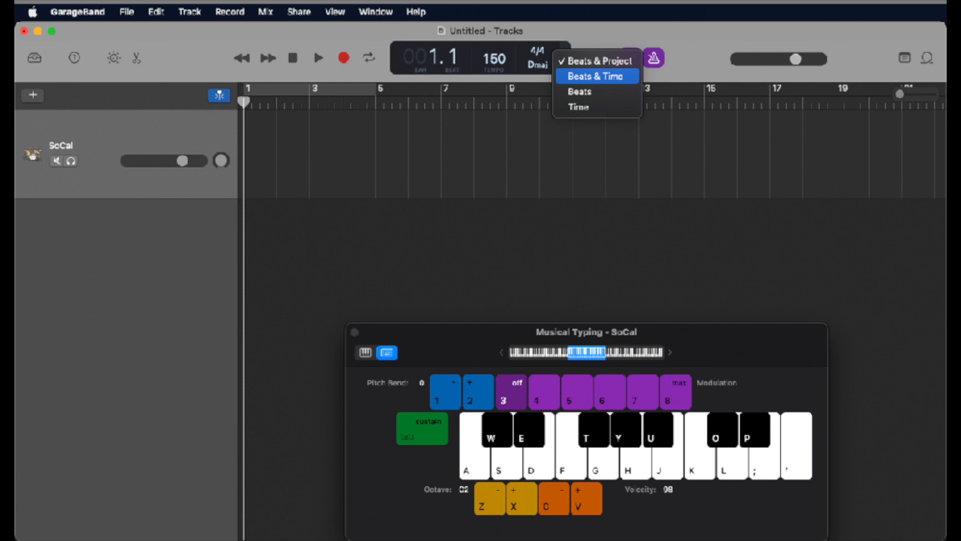
{"action": "left_click", "coordinate": [595, 76]}
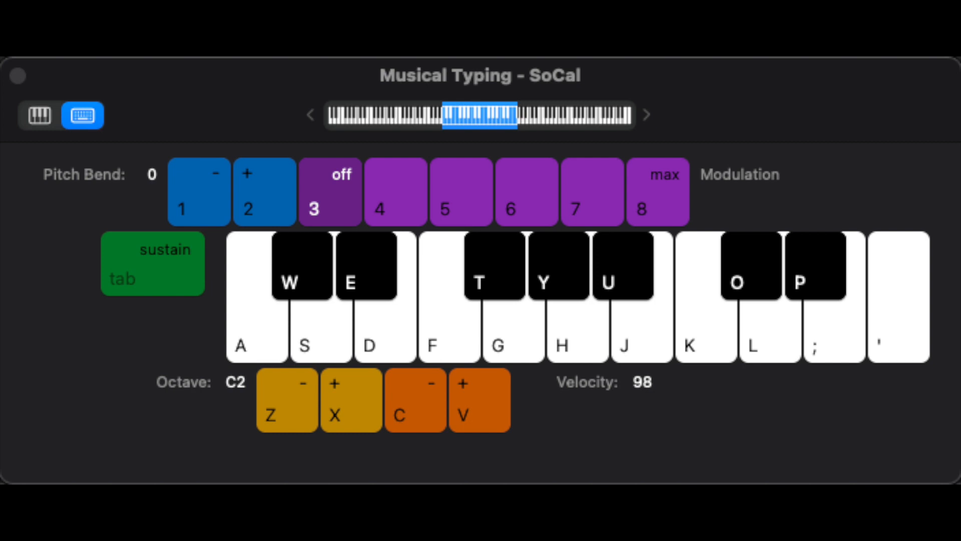
Lower the Musical Typing octave to C0 and record four B0 kick hits across bar 1 of the Kick track
{"action": "key", "text": "z"}
{"action": "key", "text": "z"}
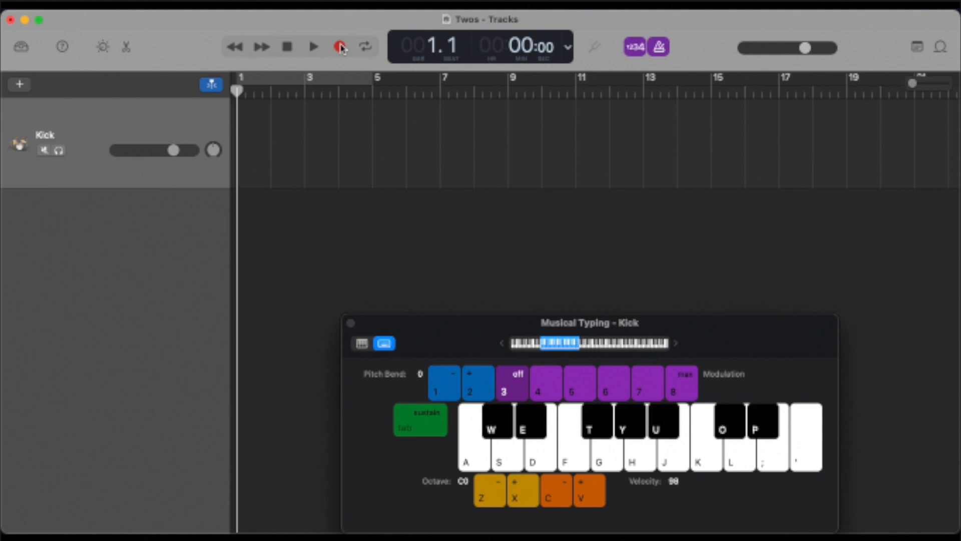
{"action": "left_click", "coordinate": [340, 48]}
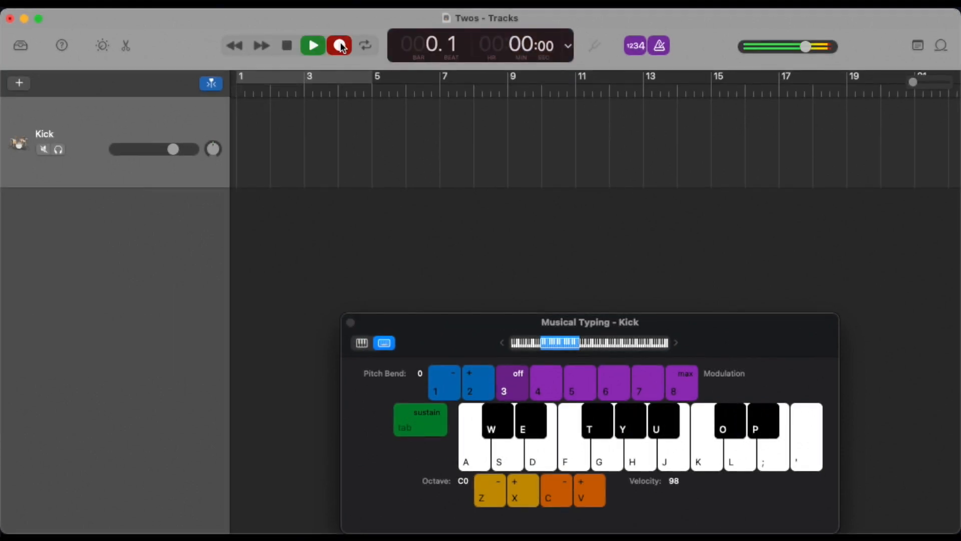
{"action": "key", "text": "j"}
{"action": "key", "text": "j"}
{"action": "key", "text": "j"}
{"action": "key", "text": "j"}
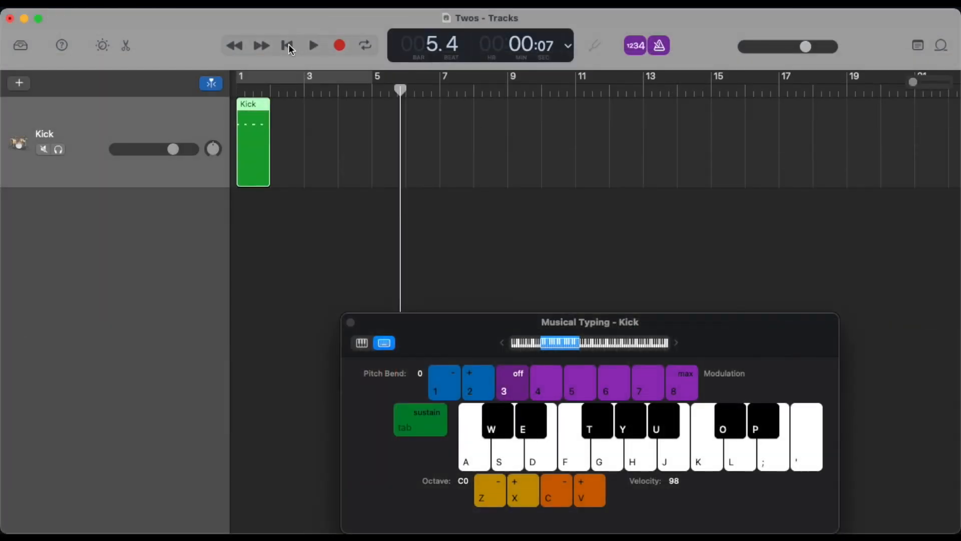
Play back the recorded kick region from the start of the project, then stop
{"action": "left_click", "coordinate": [288, 46]}
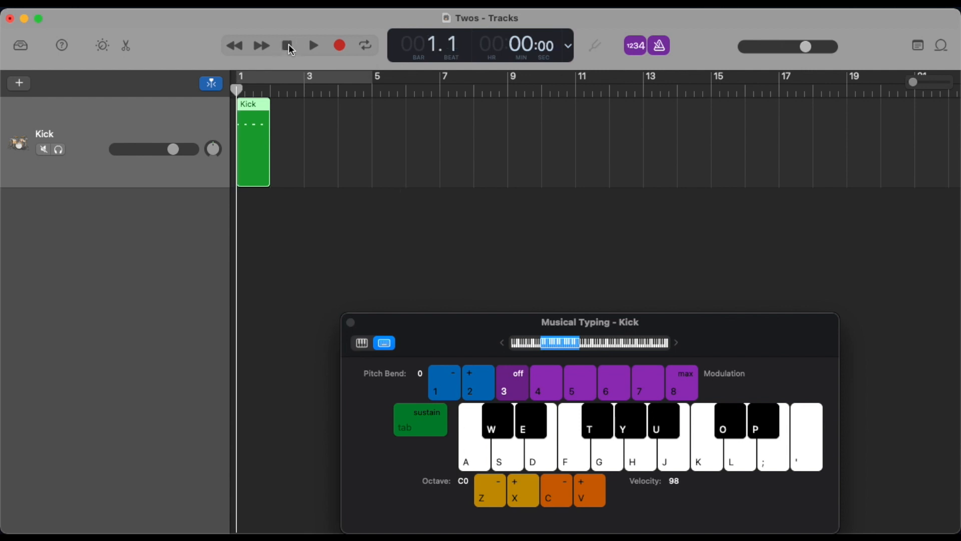
{"action": "left_click", "coordinate": [312, 46]}
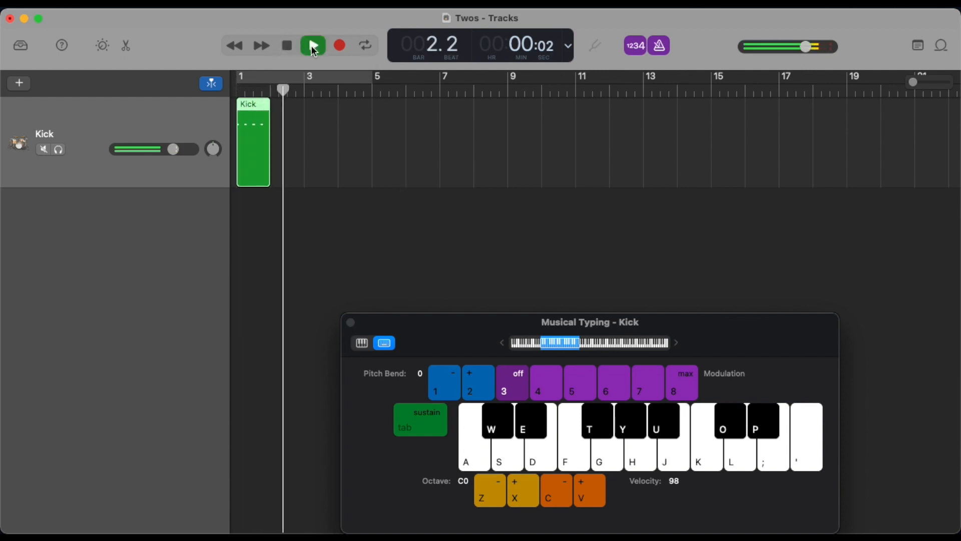
{"action": "left_click", "coordinate": [312, 48]}
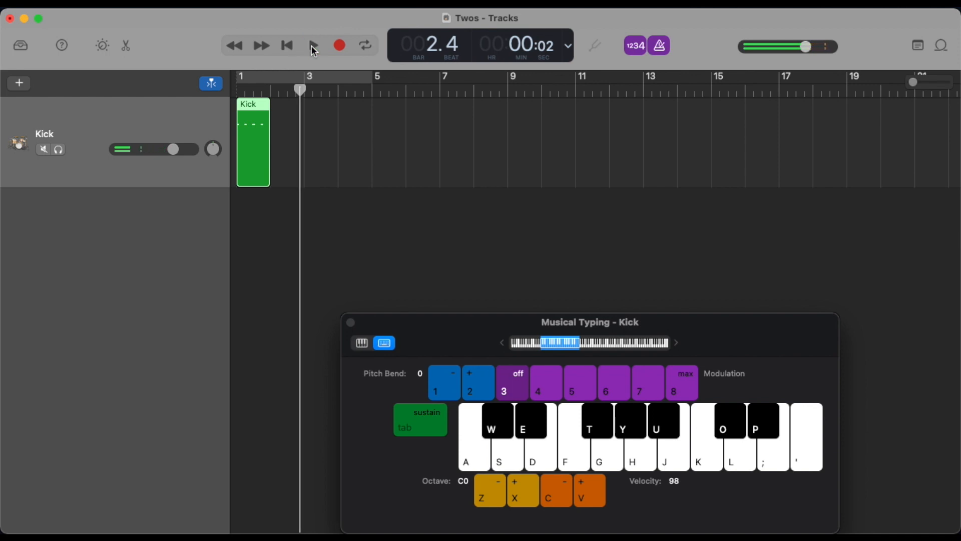
Close Musical Typing, open the Kick region in the Piano Roll and align its four notes to the beats of bar 1
{"action": "left_click", "coordinate": [350, 322]}
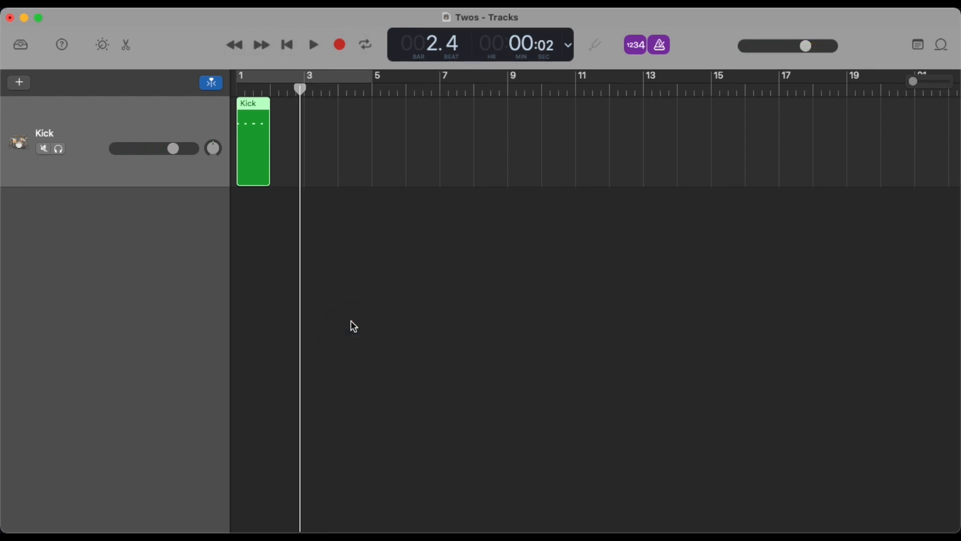
{"action": "double_click", "coordinate": [252, 150]}
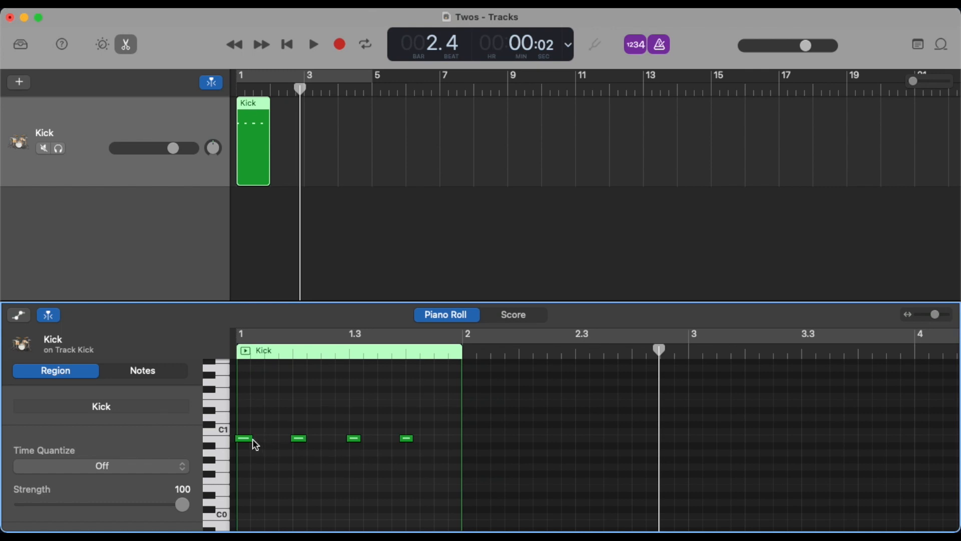
{"action": "mouse_move", "coordinate": [242, 437]}
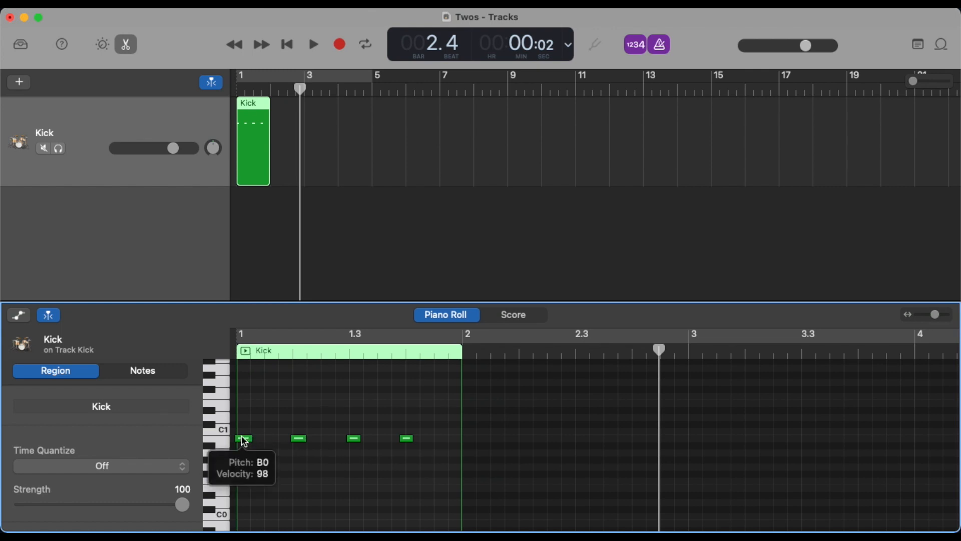
{"action": "left_click", "coordinate": [243, 439]}
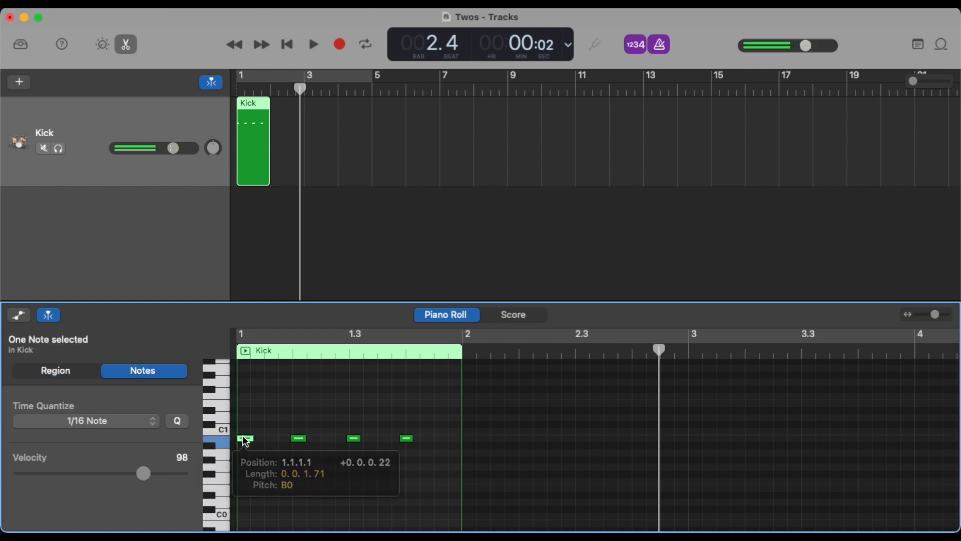
{"action": "left_click_drag", "start_coordinate": [297, 440], "coordinate": [413, 441]}
{"action": "left_click", "coordinate": [353, 439]}
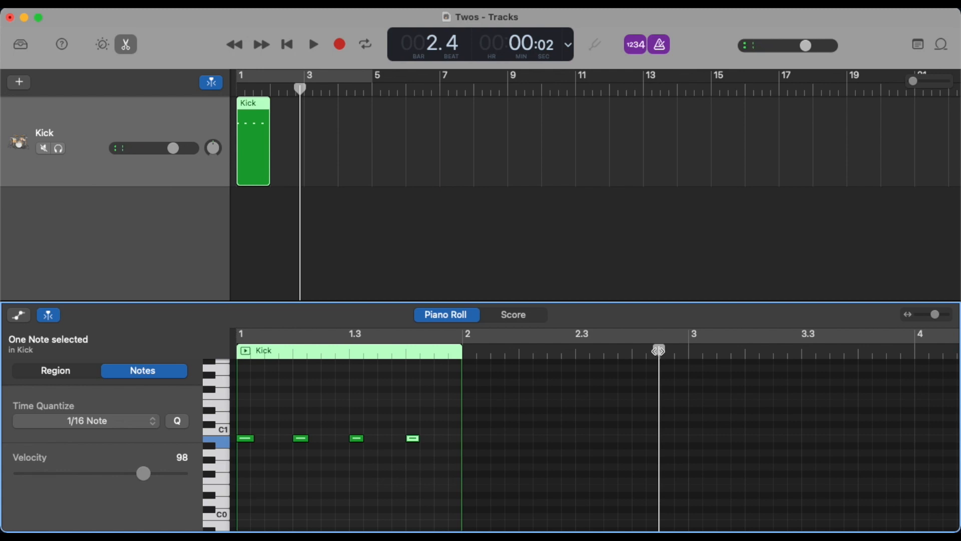
Return the playhead to bar 1 and play back the aligned kick notes
{"action": "left_click_drag", "start_coordinate": [659, 350], "coordinate": [233, 354]}
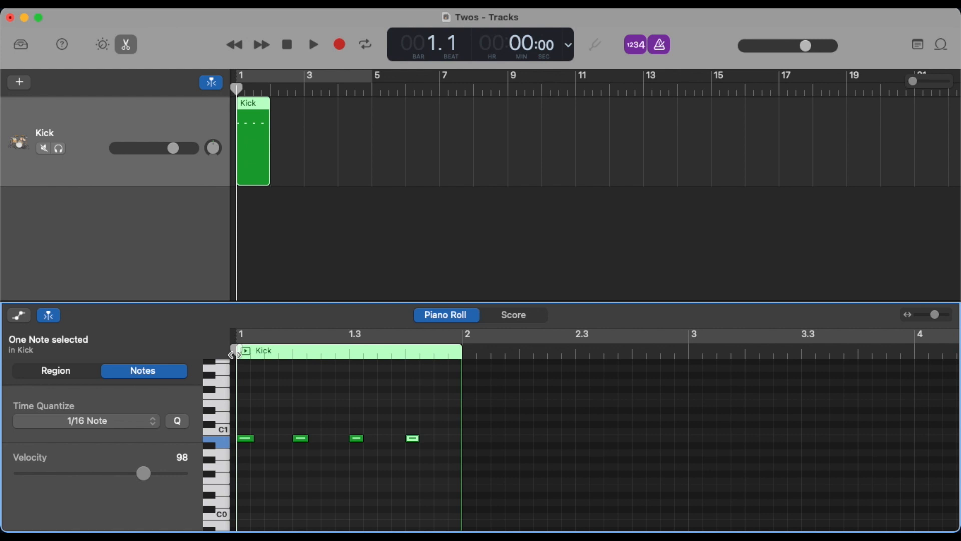
{"action": "left_click", "coordinate": [407, 412]}
{"action": "key", "text": "space"}
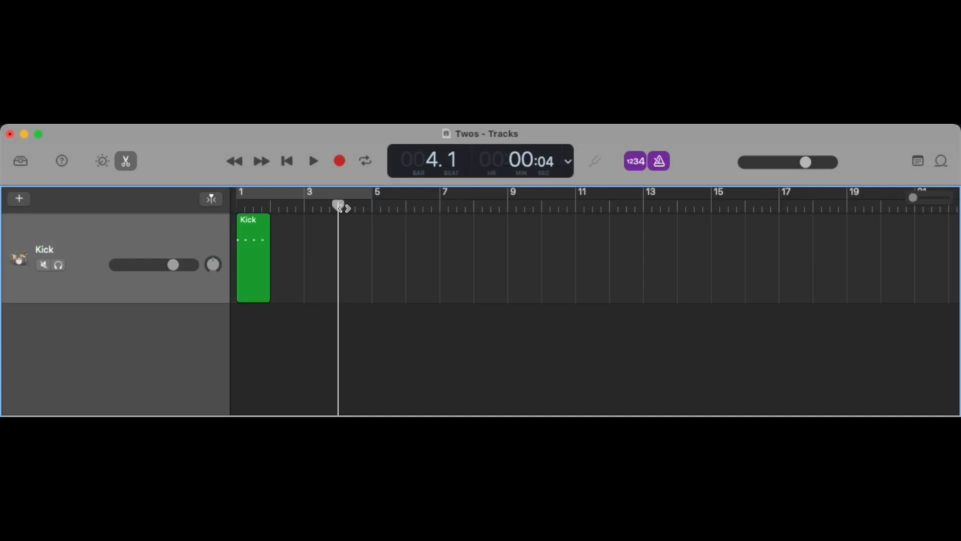
Place the playhead at bar 9 and loop the Kick region up to it
{"action": "left_click_drag", "start_coordinate": [338, 207], "coordinate": [510, 203]}
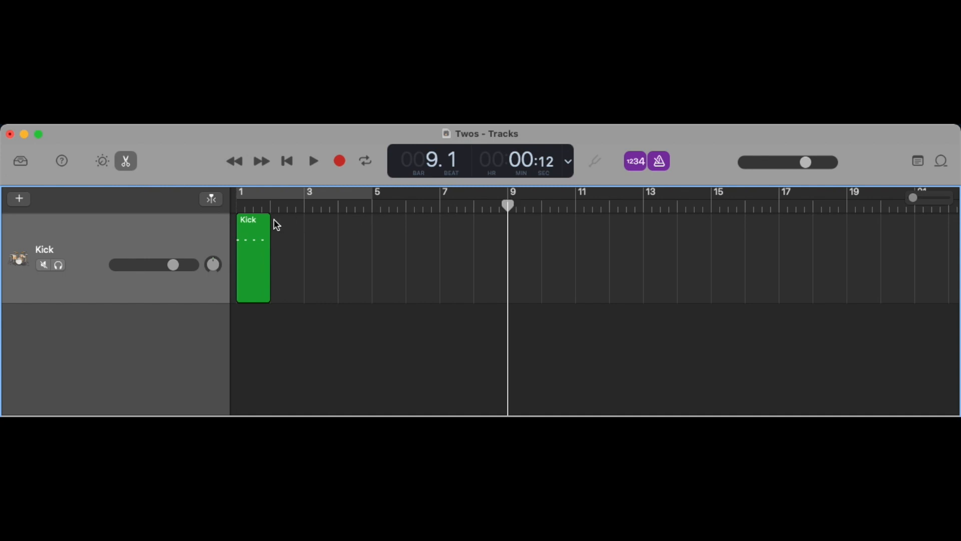
{"action": "left_click_drag", "start_coordinate": [271, 218], "coordinate": [508, 241]}
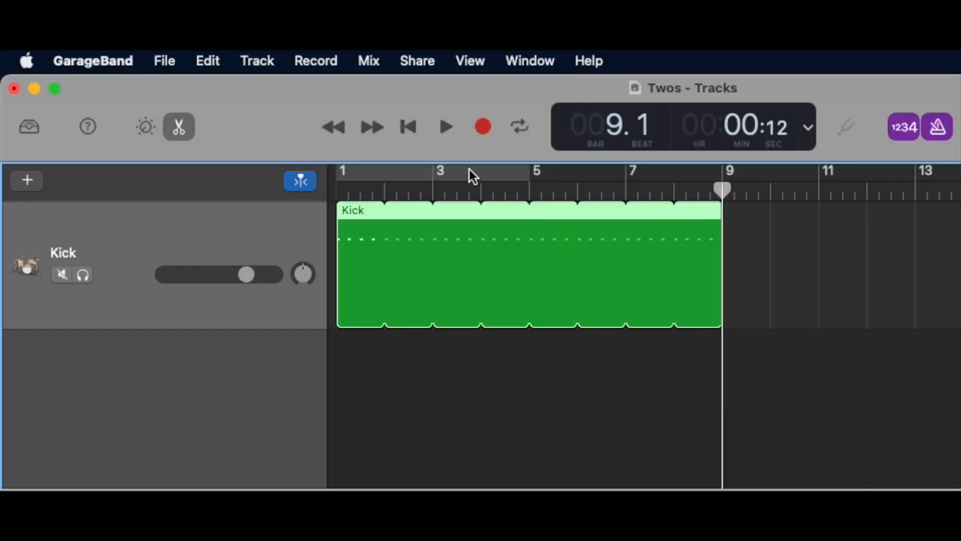
Return the playhead to the beginning and add a new track with duplicate settings of the Kick track
{"action": "left_click", "coordinate": [409, 126]}
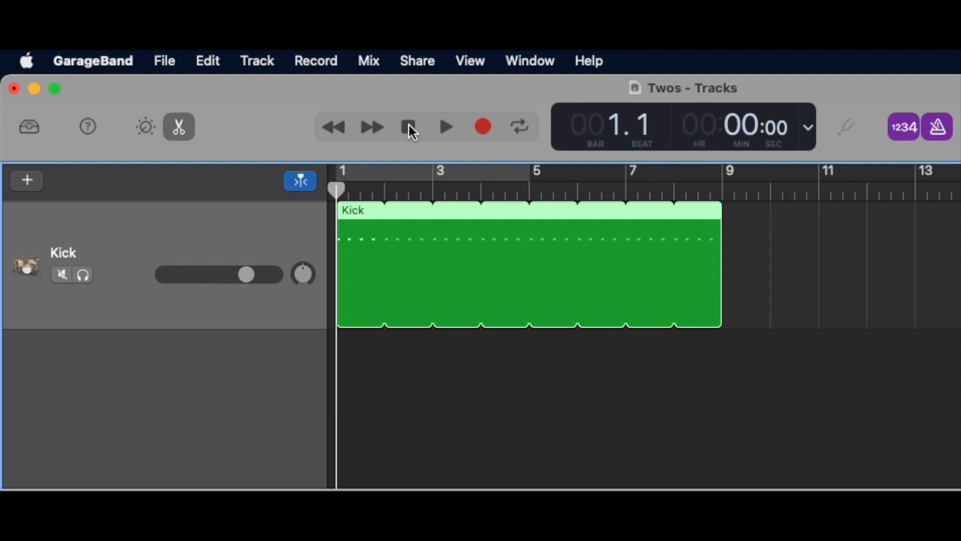
{"action": "left_click", "coordinate": [264, 59]}
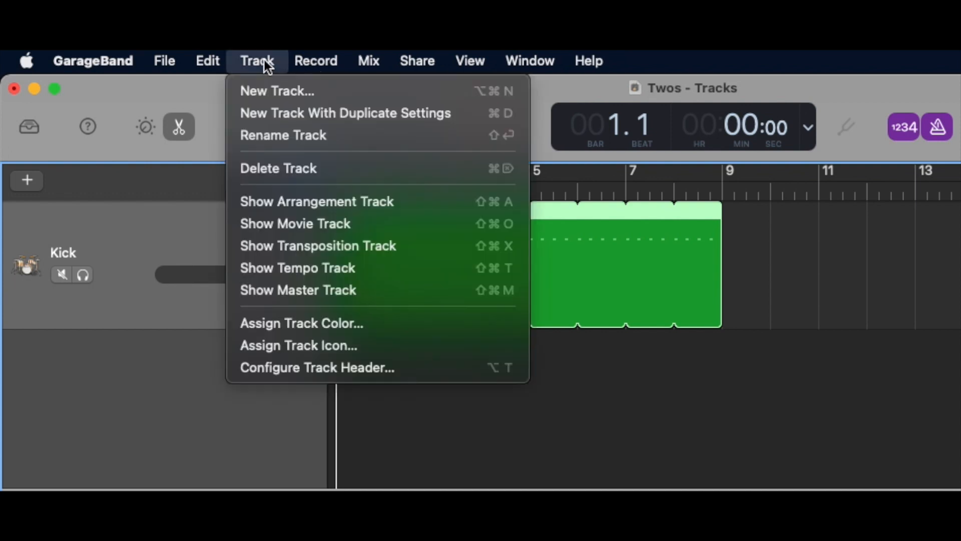
{"action": "left_click", "coordinate": [260, 112]}
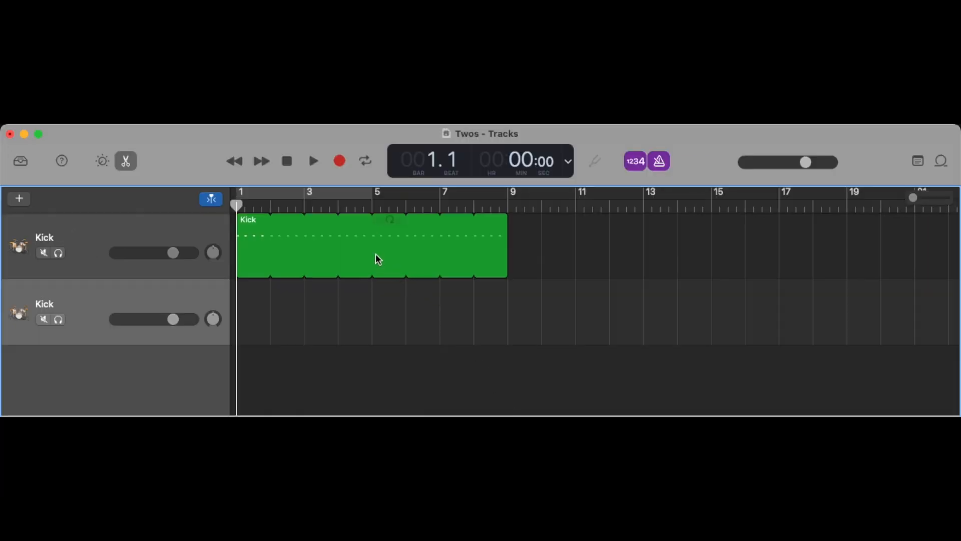
Copy the looped Kick region to the start of the second Kick track
{"action": "left_click", "coordinate": [370, 250]}
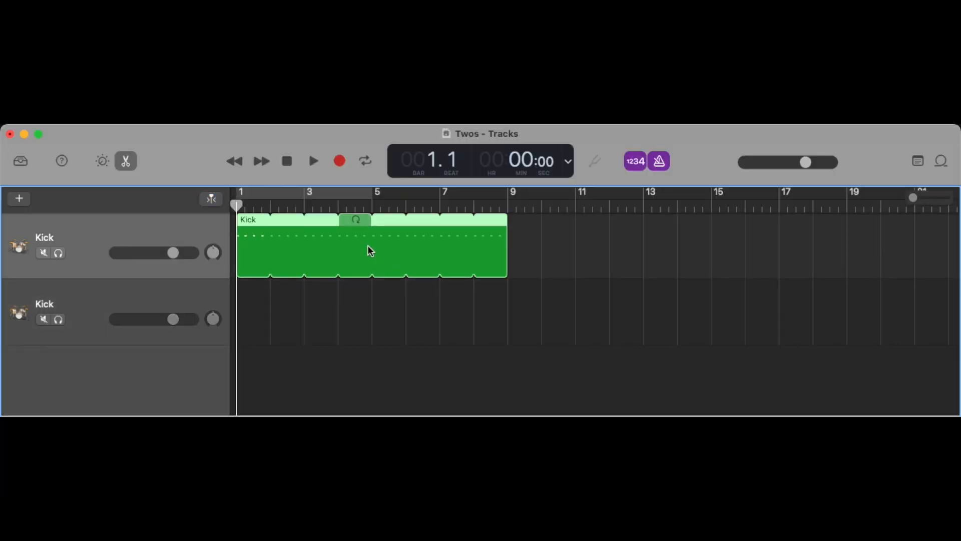
{"action": "left_click", "coordinate": [94, 308]}
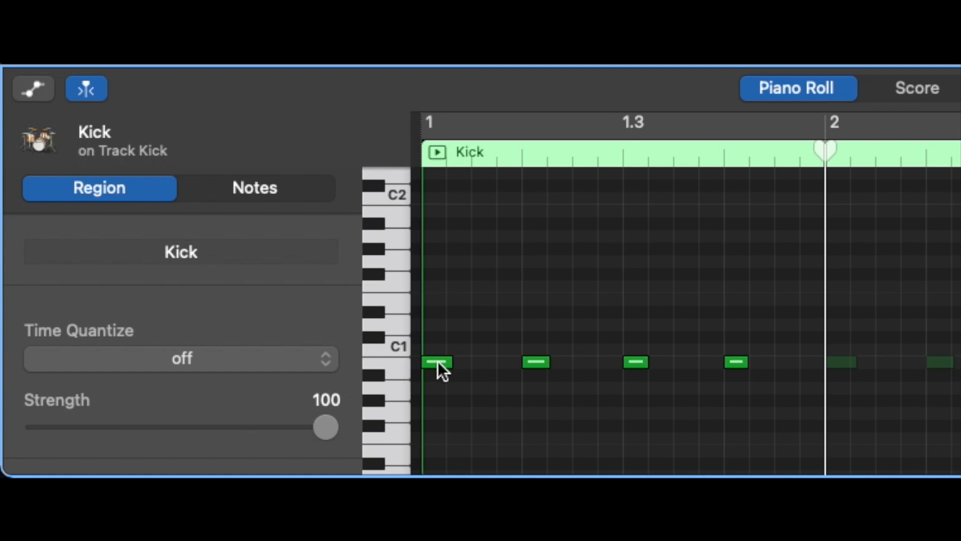
Select all four notes in the copied Kick region and move them up to pitch C2
{"action": "mouse_move", "coordinate": [437, 361]}
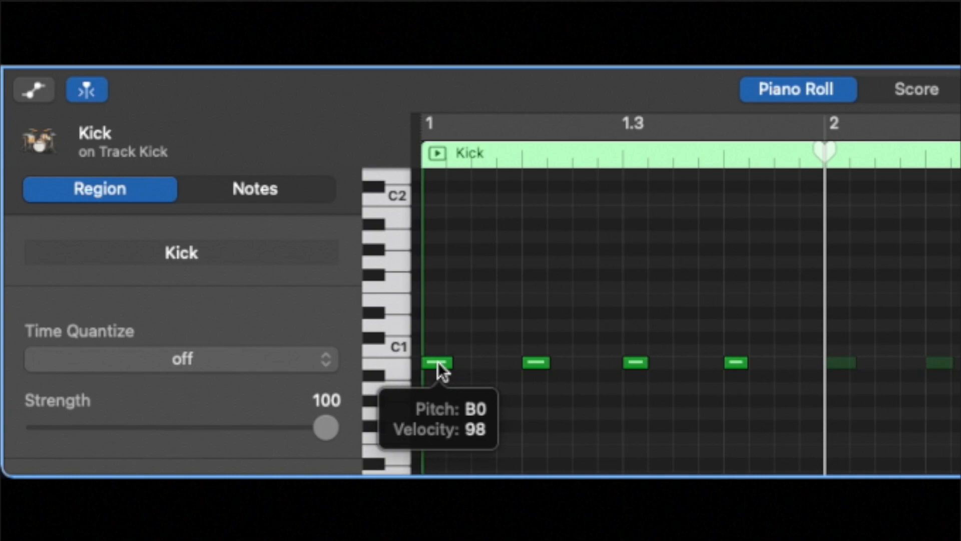
{"action": "left_click", "coordinate": [438, 361]}
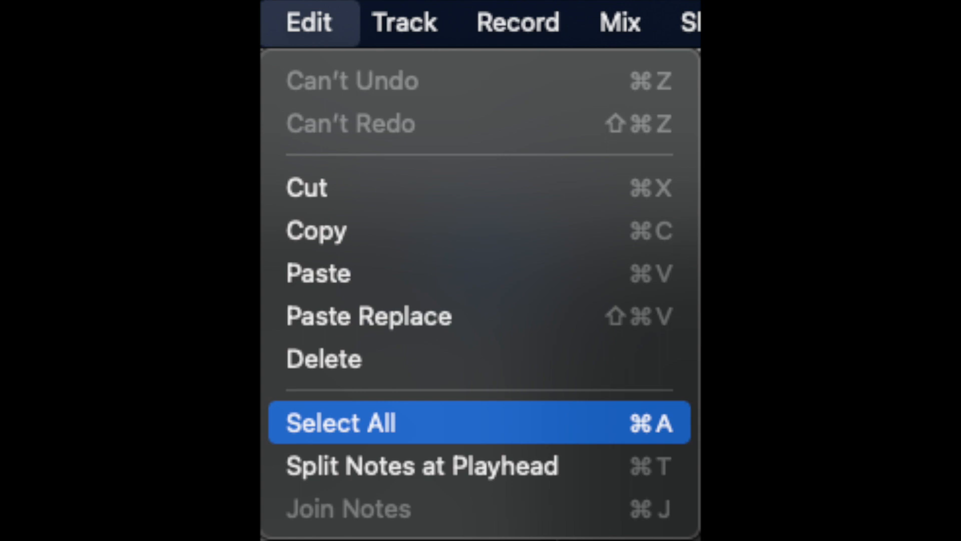
{"action": "left_click", "coordinate": [340, 422]}
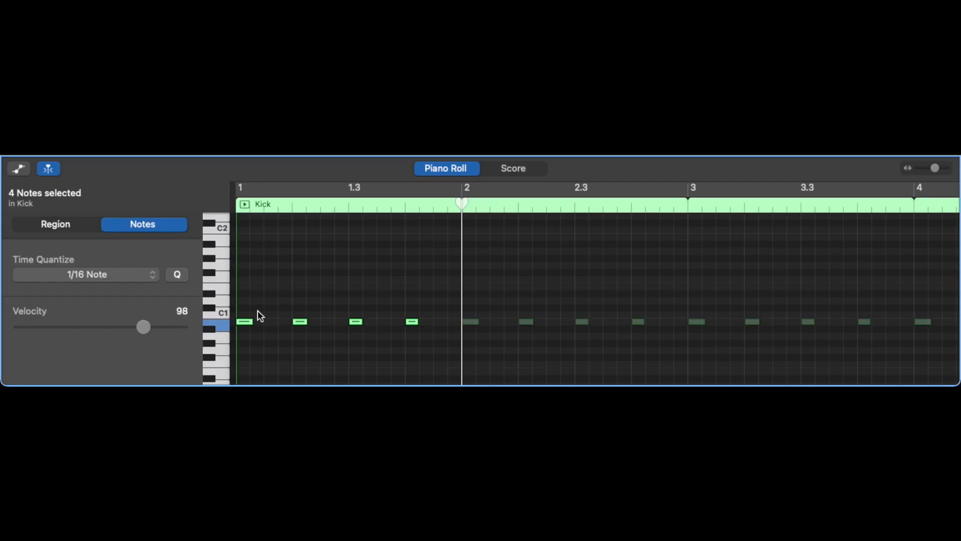
{"action": "mouse_move", "coordinate": [243, 321]}
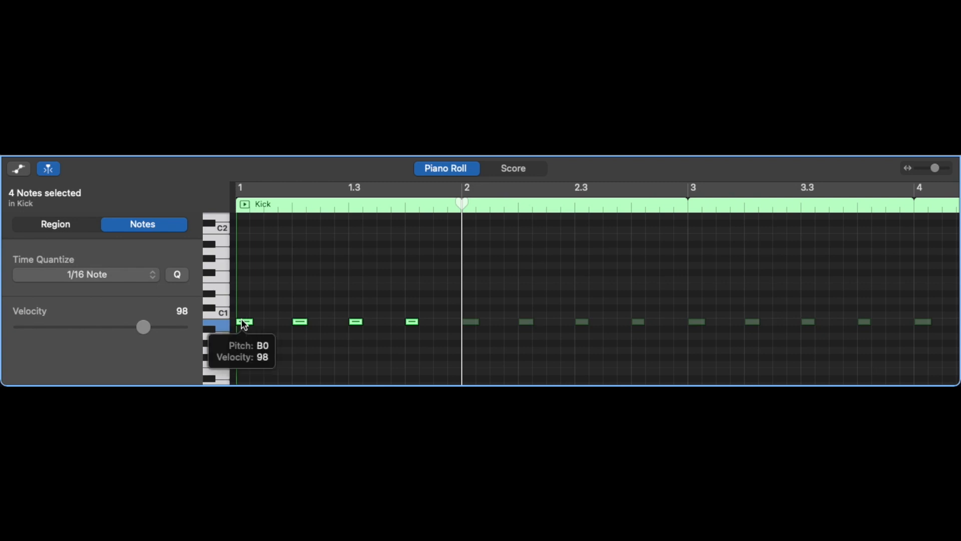
{"action": "left_click_drag", "start_coordinate": [243, 323], "coordinate": [249, 236]}
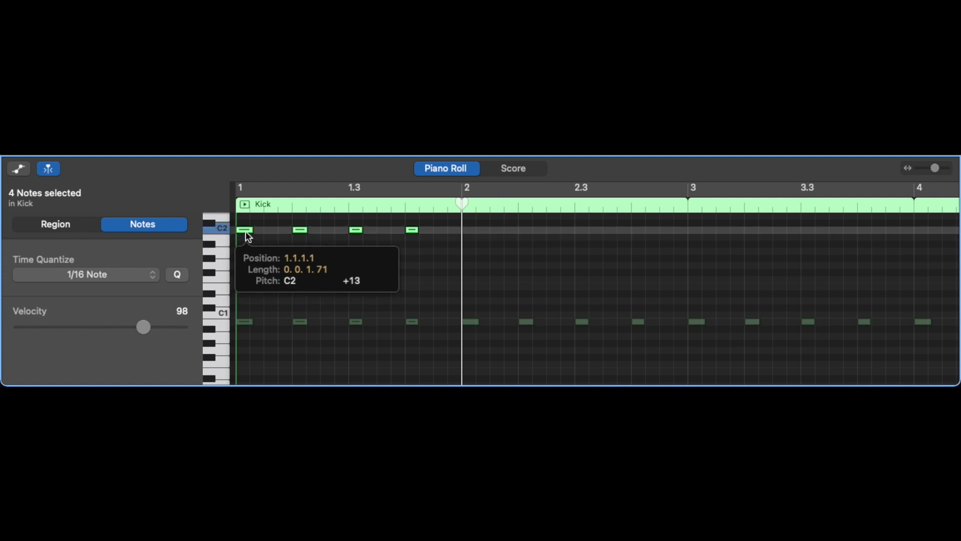
{"action": "left_click_drag", "start_coordinate": [248, 236], "coordinate": [248, 237]}
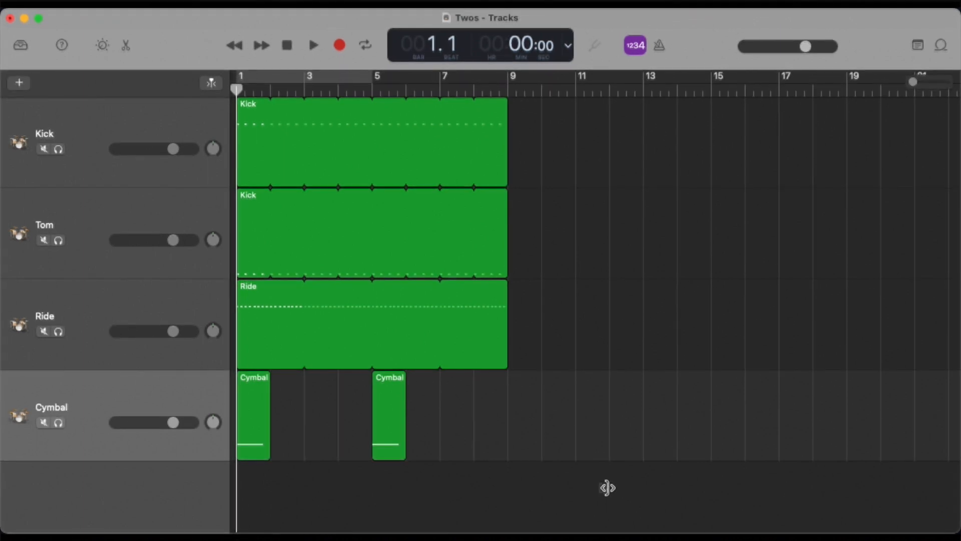
Add a new track with duplicate settings of the Cymbal track and assign it the Fingerstyle Bass sound
{"action": "right_click", "coordinate": [103, 392]}
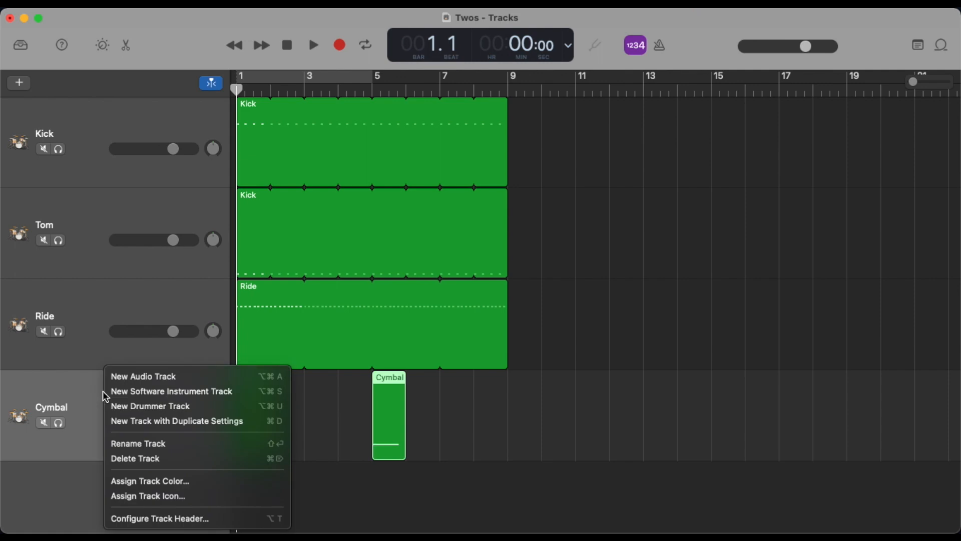
{"action": "left_click", "coordinate": [129, 424]}
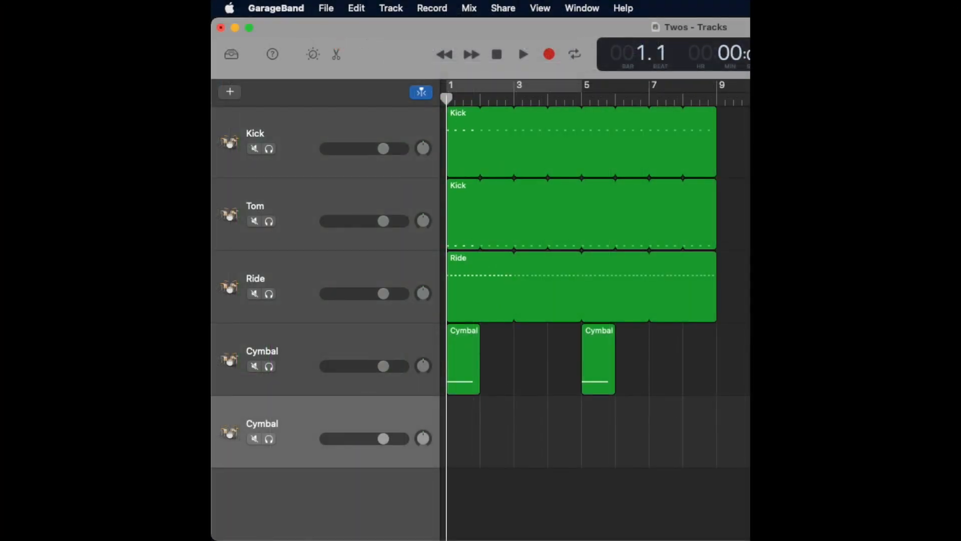
{"action": "key", "text": "y"}
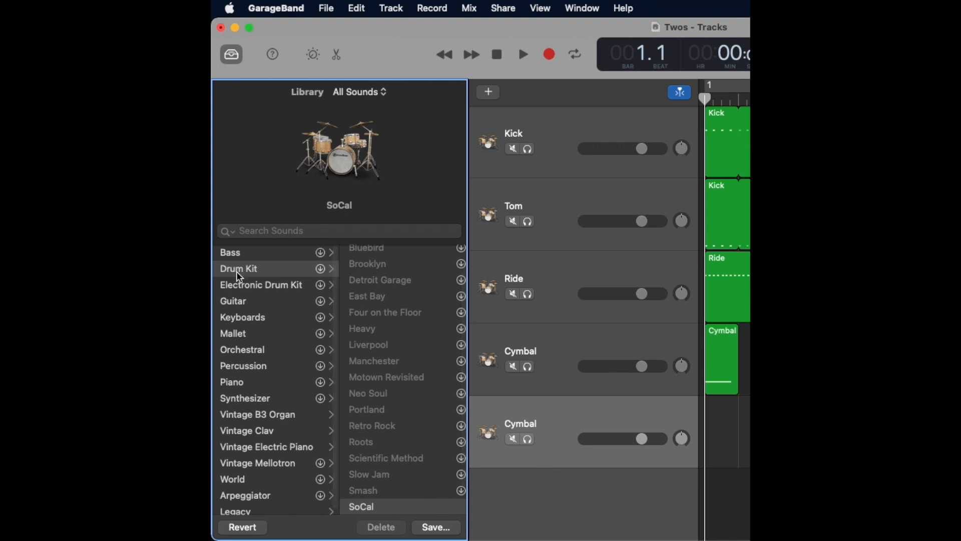
{"action": "left_click", "coordinate": [231, 254]}
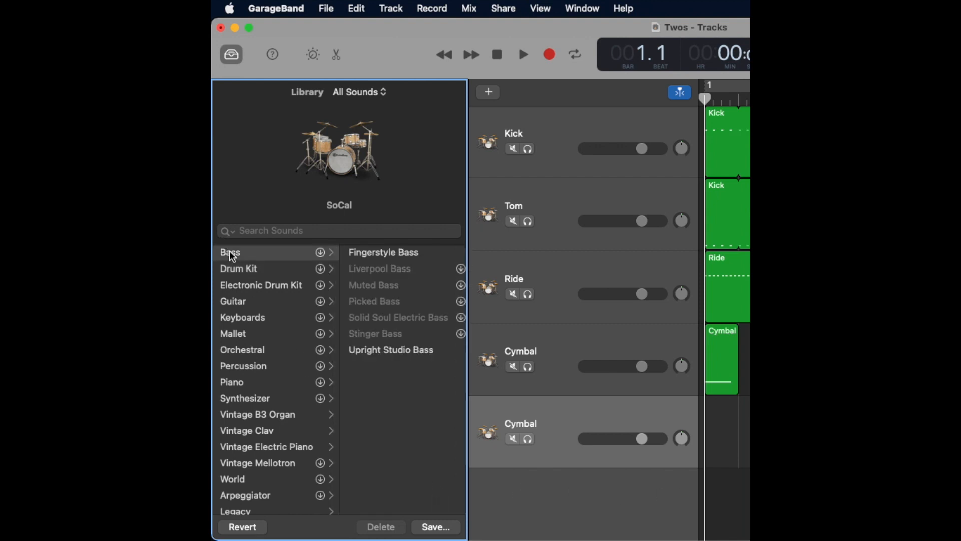
{"action": "left_click", "coordinate": [369, 255]}
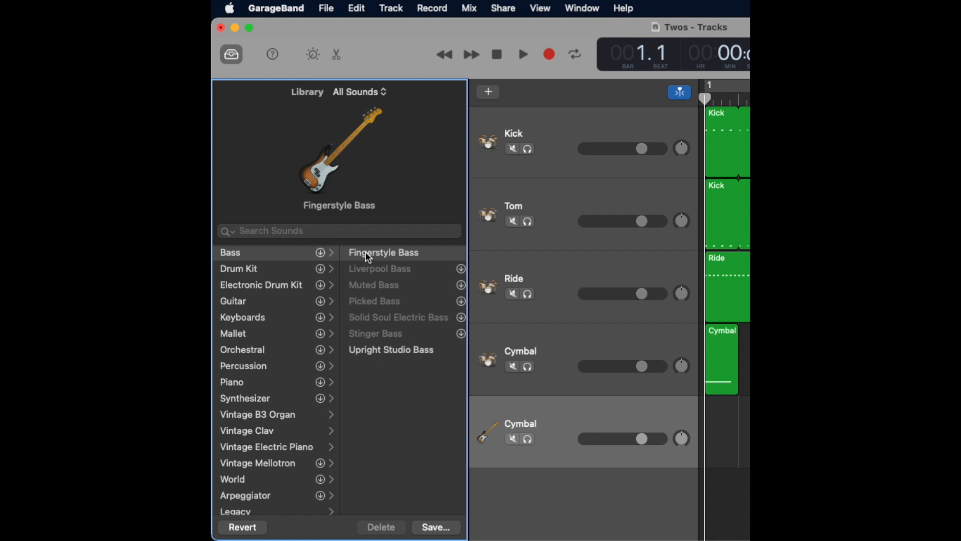
{"action": "left_click", "coordinate": [232, 57]}
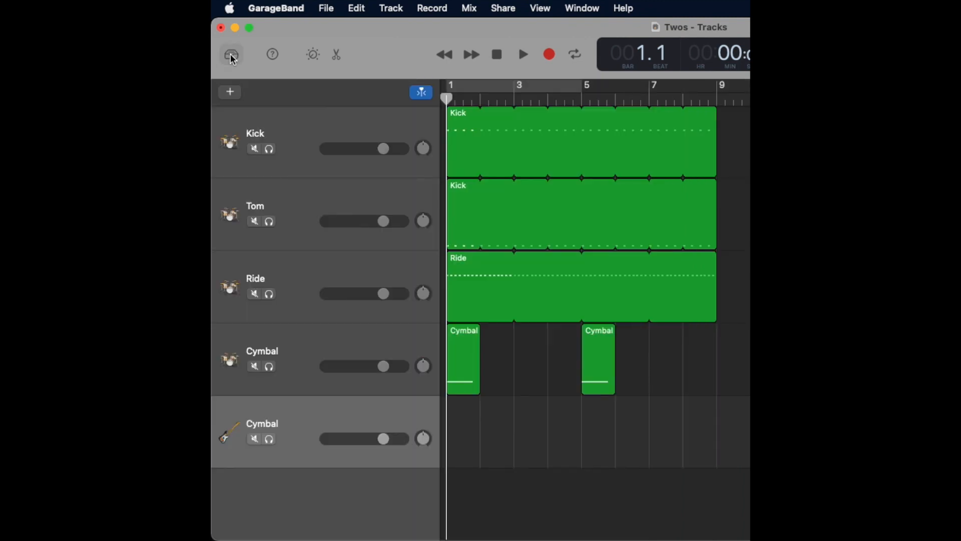
Rename the duplicated Cymbal track as Bass and play back the project from bar 1
{"action": "double_click", "coordinate": [277, 426]}
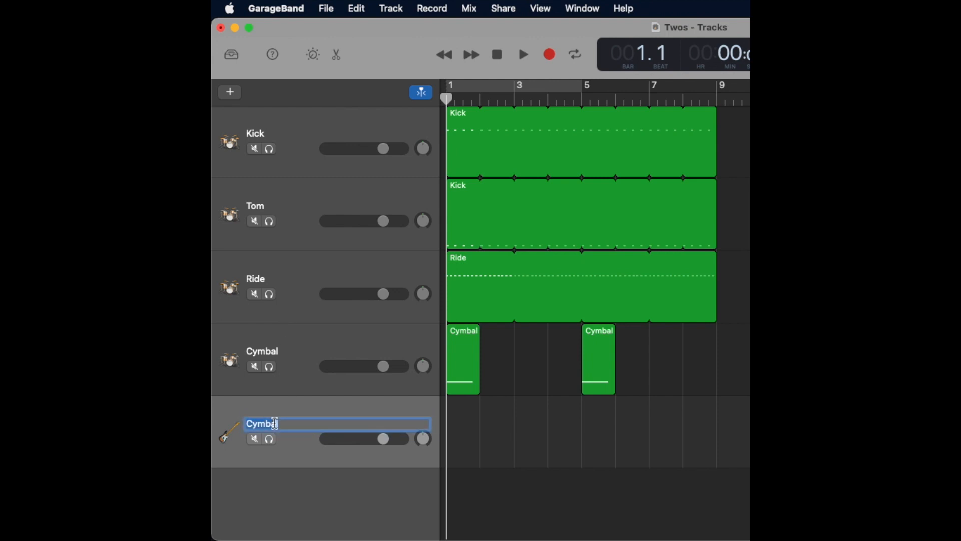
{"action": "key", "text": "BackSpace"}
{"action": "type", "text": "Bass"}
{"action": "key", "text": "Return"}
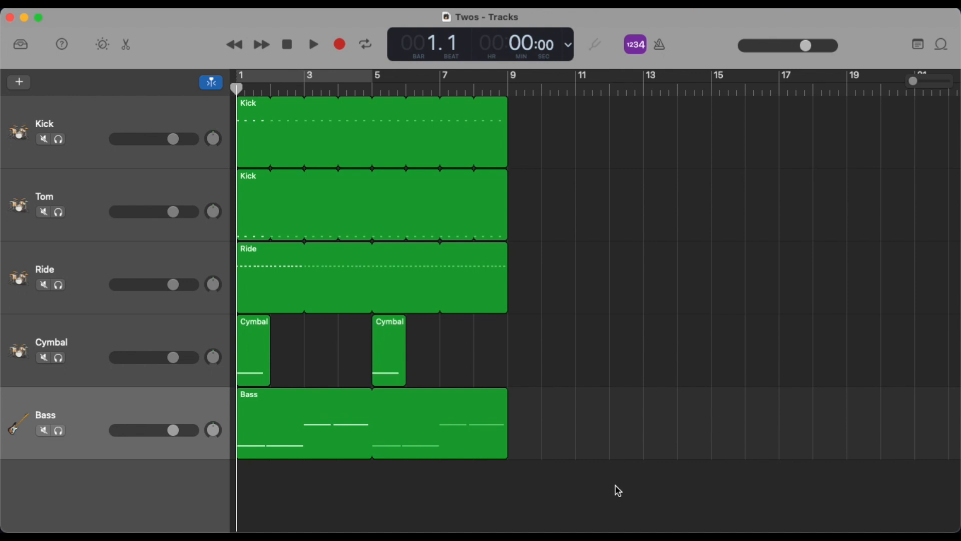
{"action": "key", "text": "space"}
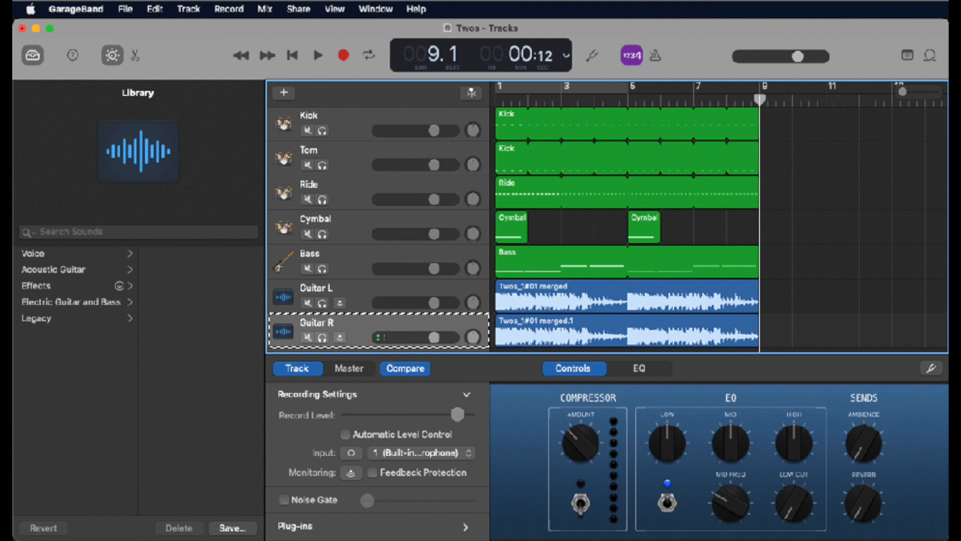
Hide the Library and Smart Controls, and play back the project with the Lead track from bar 1
{"action": "key", "text": "y"}
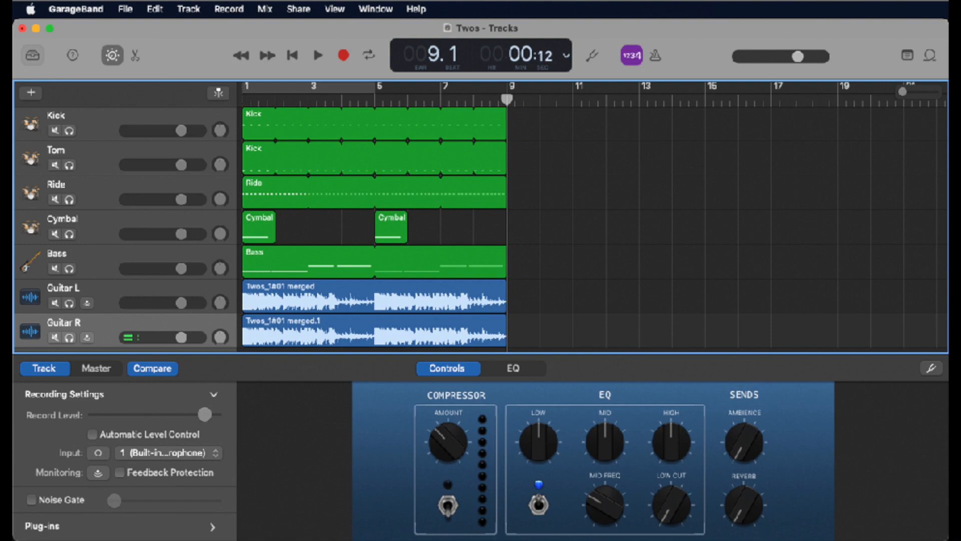
{"action": "key", "text": "b"}
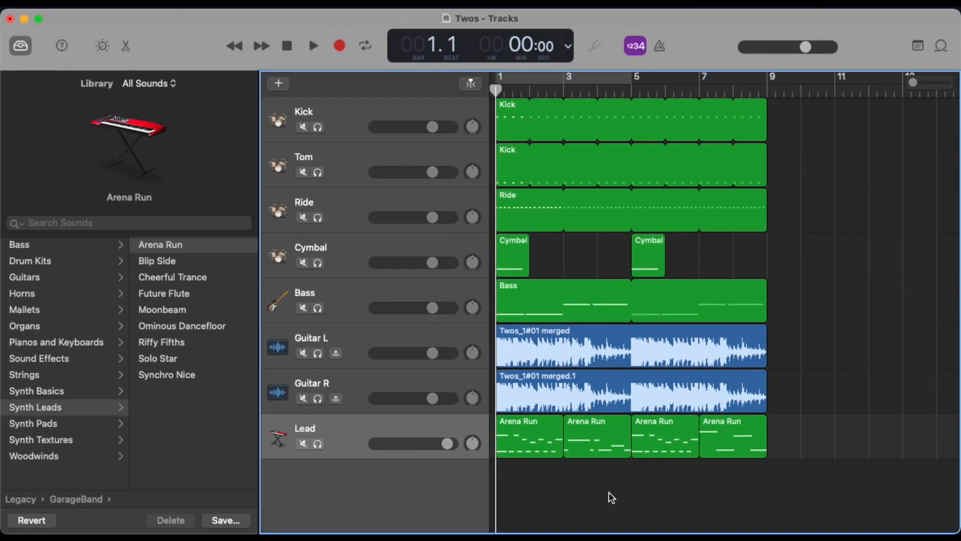
{"action": "key", "text": "space"}
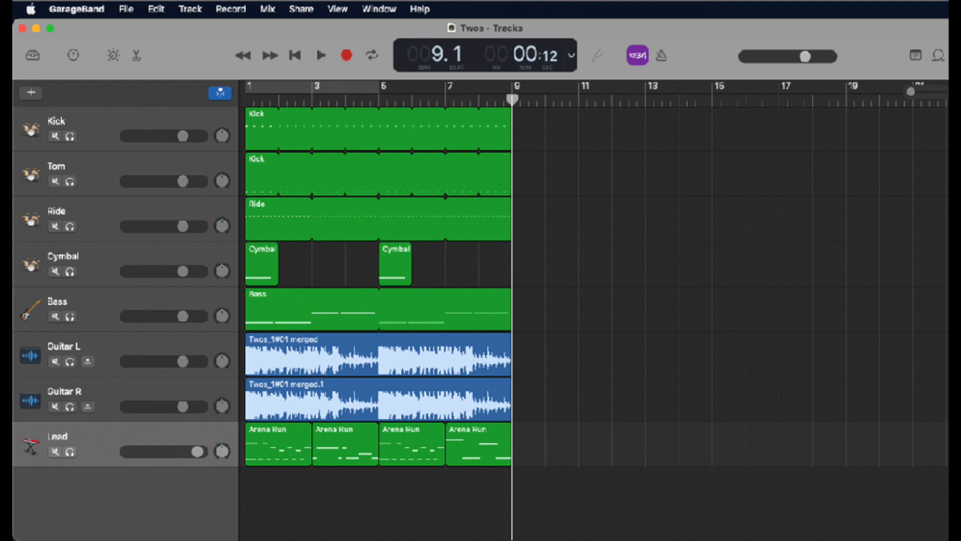
Add the Motown Drummer 16 loop from the All Drums loops at bar 9 on a new track and move that track above Bass
{"action": "key", "text": "o"}
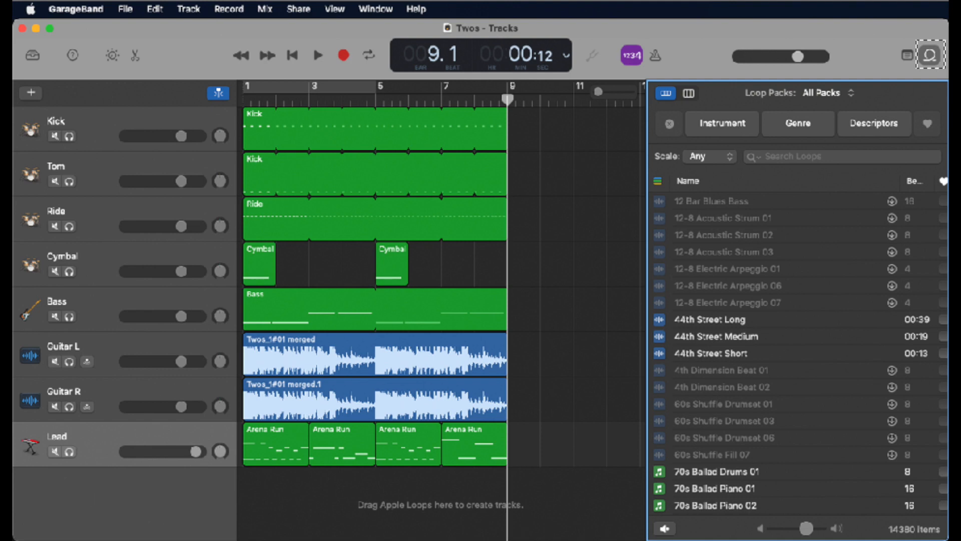
{"action": "left_click", "coordinate": [723, 124]}
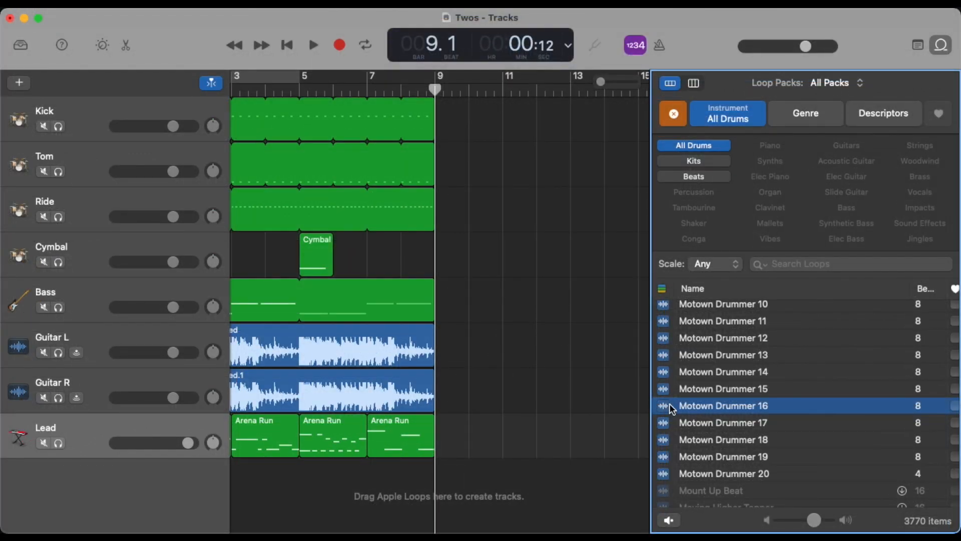
{"action": "left_click_drag", "start_coordinate": [671, 408], "coordinate": [438, 480]}
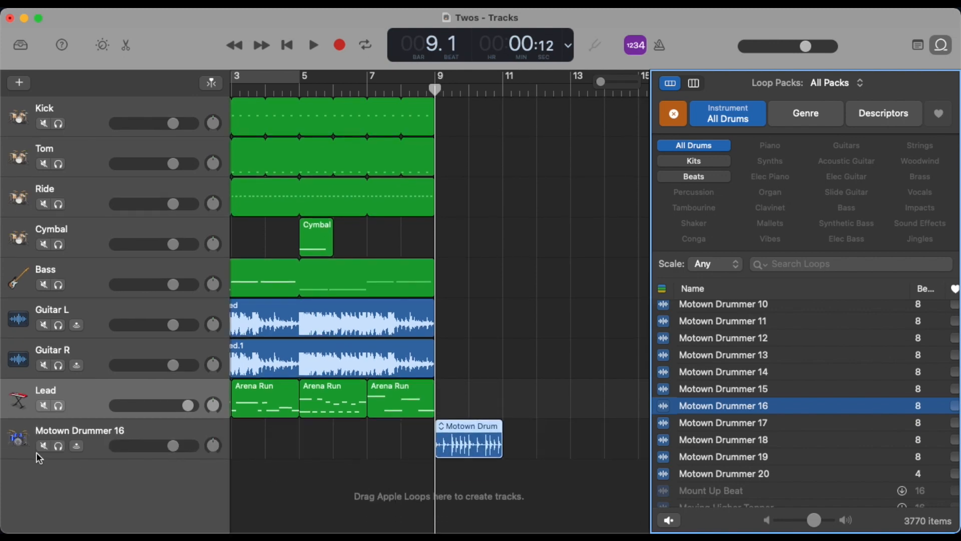
{"action": "left_click_drag", "start_coordinate": [17, 433], "coordinate": [2, 267]}
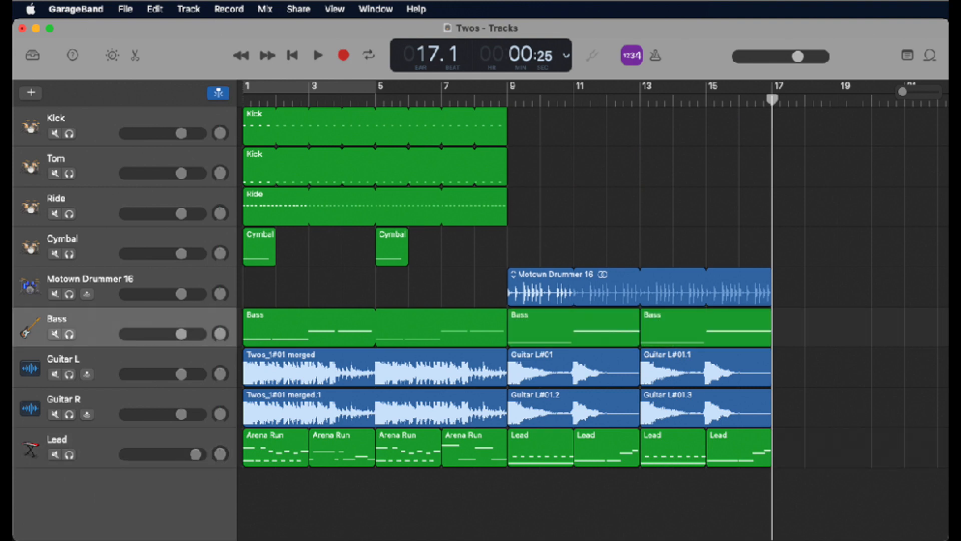
Show the arrangement track and add a Verse section after the Intro, covering bars 9 to 17
{"action": "left_click", "coordinate": [188, 9]}
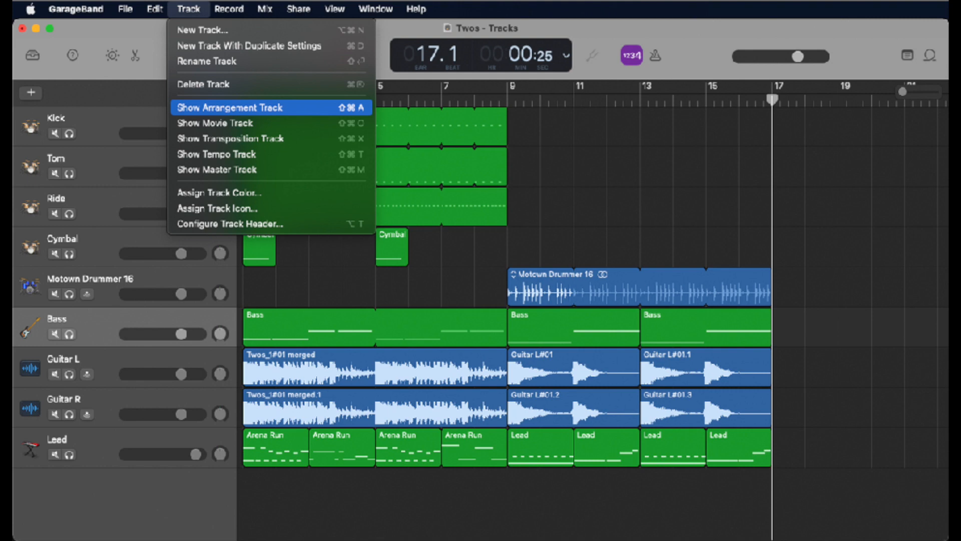
{"action": "left_click", "coordinate": [229, 107]}
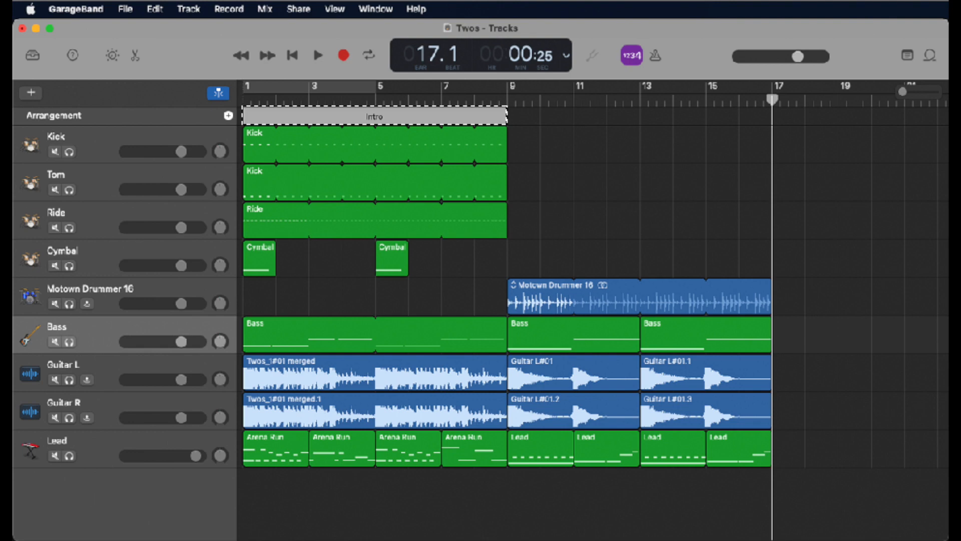
{"action": "left_click", "coordinate": [228, 116]}
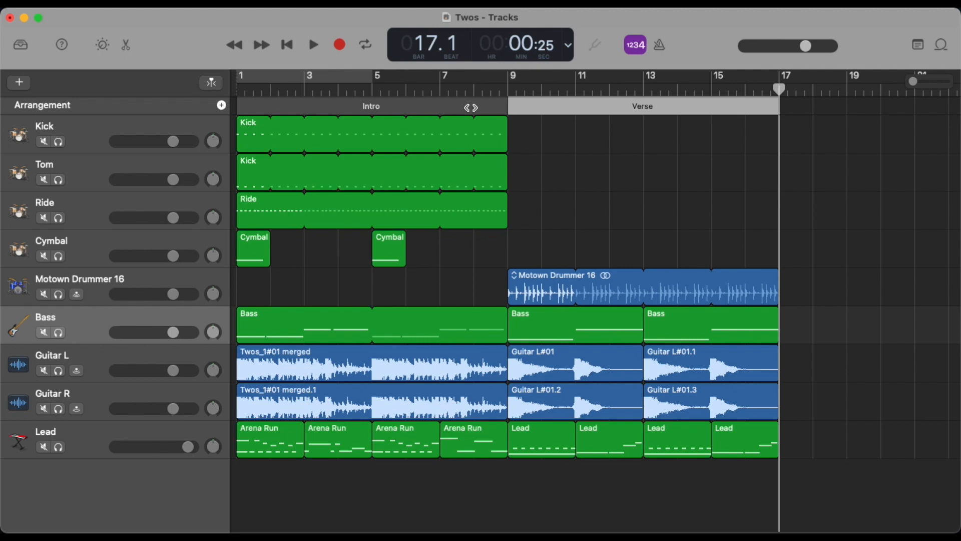
Copy the Intro arrangement section with all its regions to bar 17, directly after the Verse
{"action": "mouse_move", "coordinate": [471, 108]}
{"action": "left_mouse_down"}
{"action": "mouse_move", "coordinate": [557, 122]}
{"action": "mouse_move", "coordinate": [779, 108]}
{"action": "left_mouse_up"}
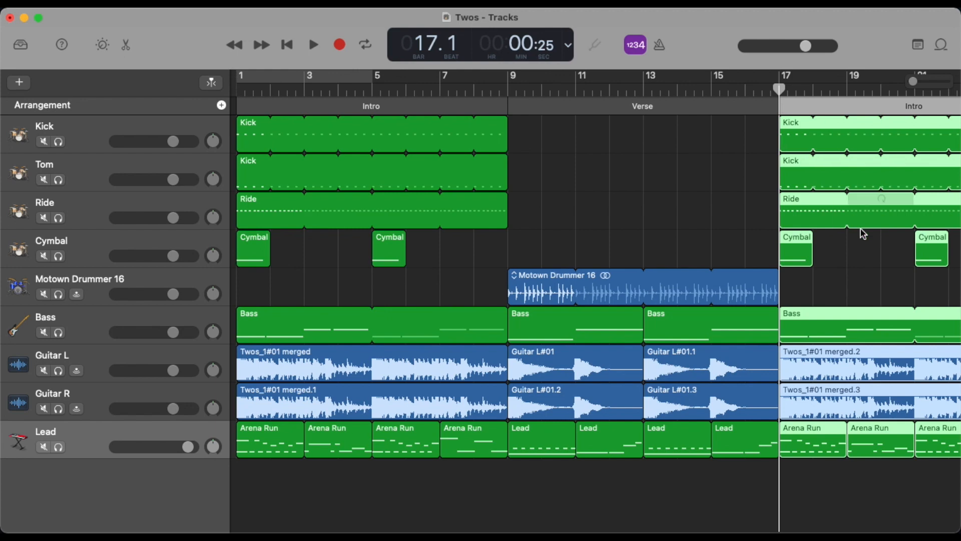
{"action": "left_click", "coordinate": [866, 278]}
Delete the four Arena Run regions on the Lead track in the copied Intro section, from bar 17 to bar 25
{"action": "scroll", "coordinate": [870, 278], "scroll_direction": "right", "scroll_amount": 2}
{"action": "scroll", "coordinate": [869, 279], "scroll_direction": "right", "scroll_amount": 6}
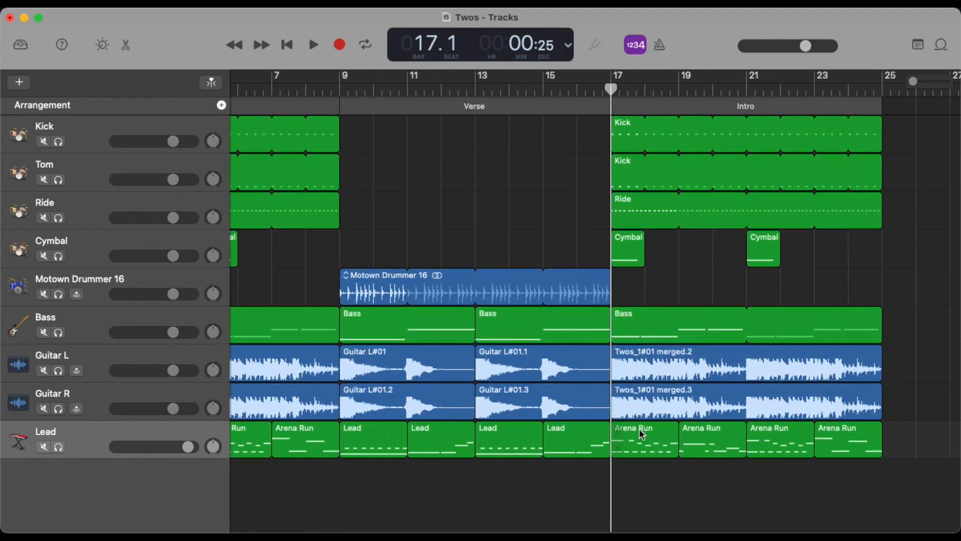
{"action": "left_click", "coordinate": [651, 455]}
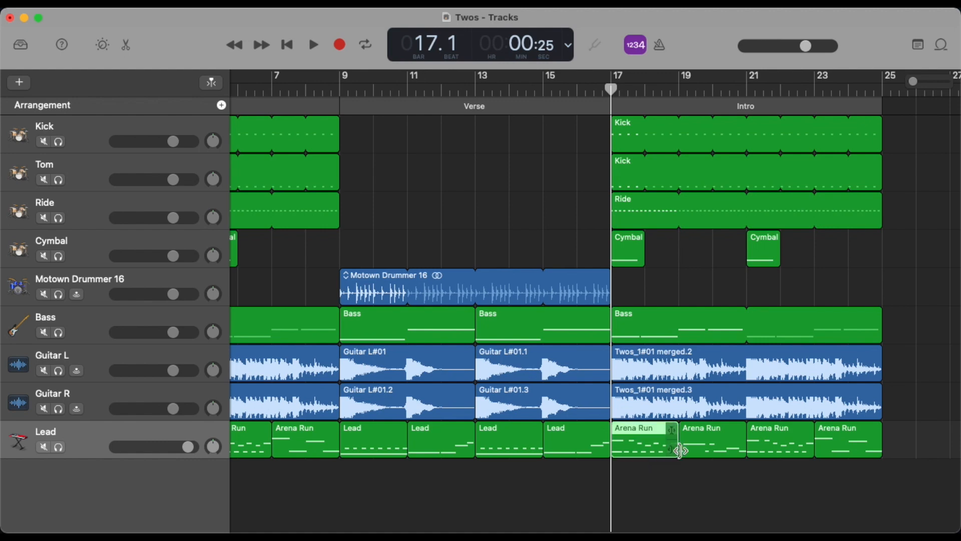
{"action": "left_click", "coordinate": [702, 452], "text": "shift"}
{"action": "left_click", "coordinate": [771, 445], "text": "shift"}
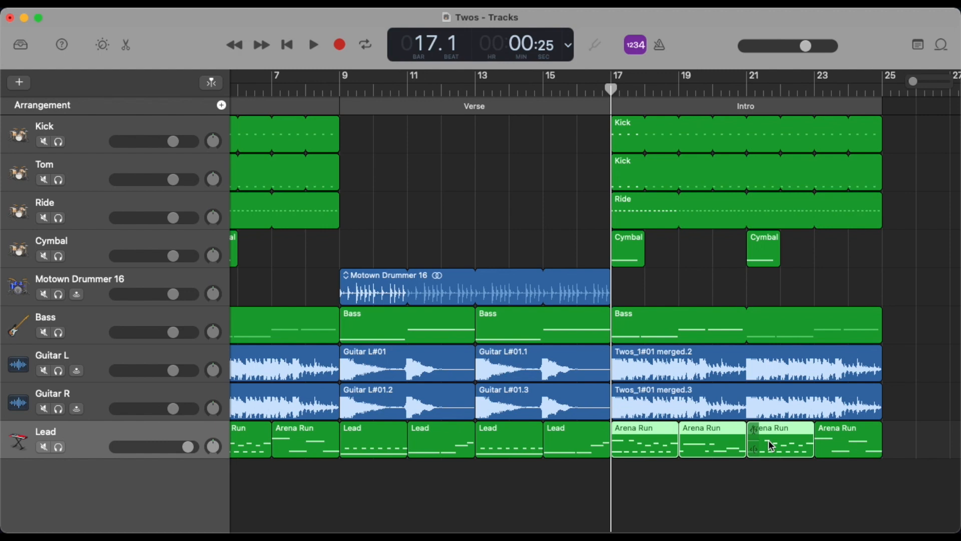
{"action": "left_click", "coordinate": [839, 448], "text": "shift"}
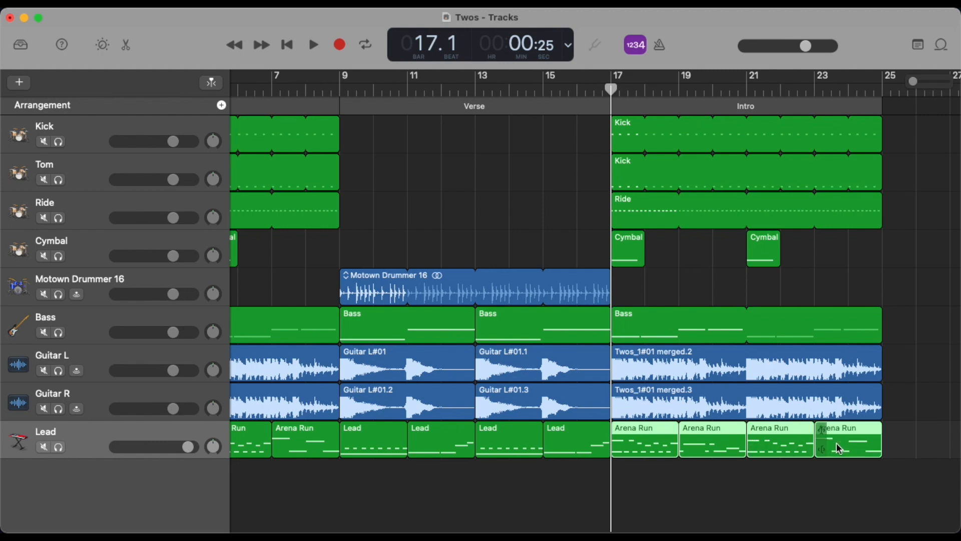
{"action": "key", "text": "Delete"}
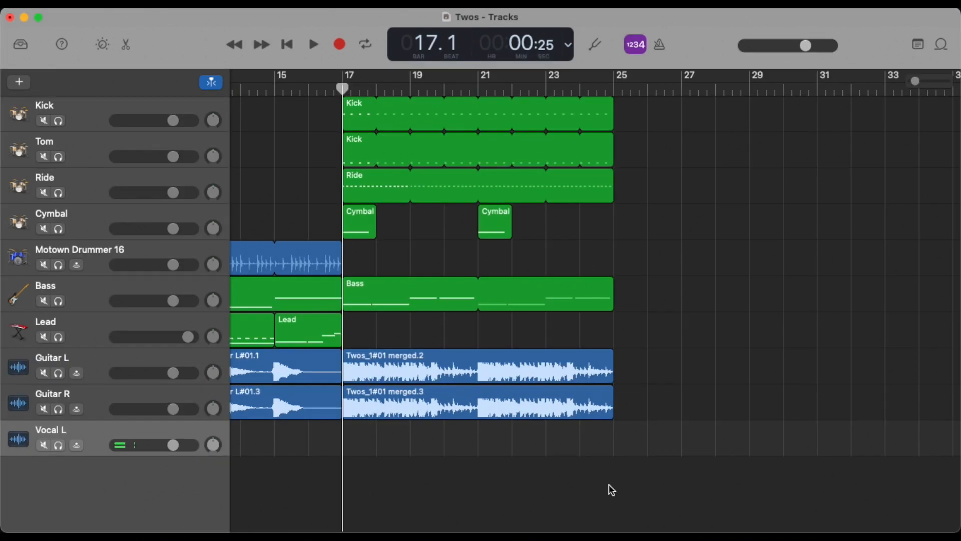
Record a take on the Vocal L track from bar 17 to just past the end of the copied Intro
{"action": "left_click", "coordinate": [340, 45]}
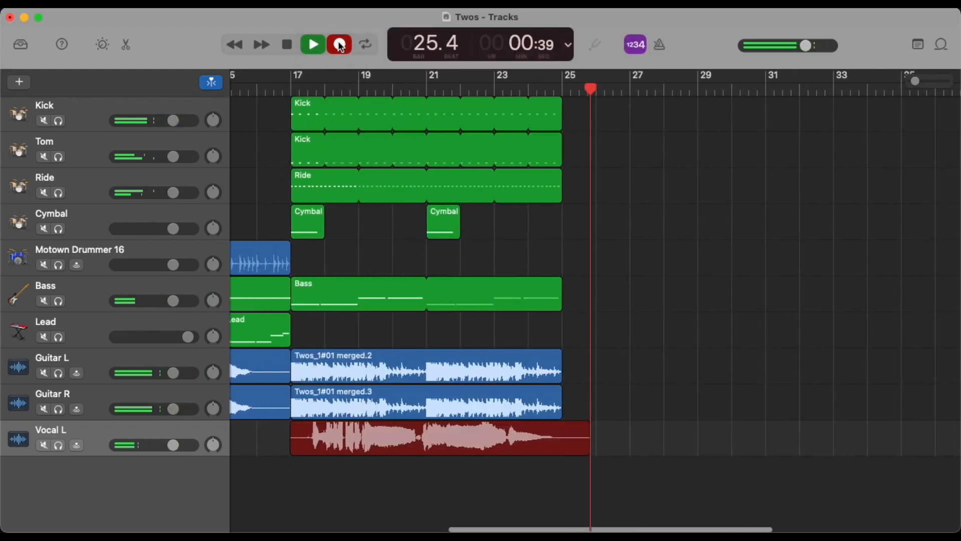
{"action": "left_click", "coordinate": [340, 45]}
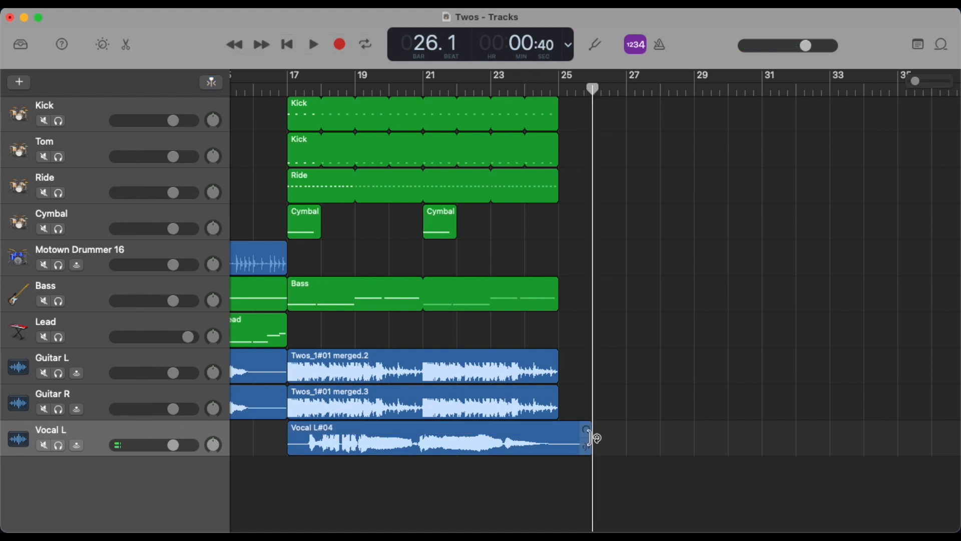
Split the recorded Vocal L region at bar 25 and delete the excess part after it
{"action": "mouse_move", "coordinate": [589, 442]}
{"action": "left_mouse_down"}
{"action": "mouse_move", "coordinate": [555, 440]}
{"action": "mouse_move", "coordinate": [559, 452]}
{"action": "mouse_move", "coordinate": [589, 452]}
{"action": "left_mouse_up"}
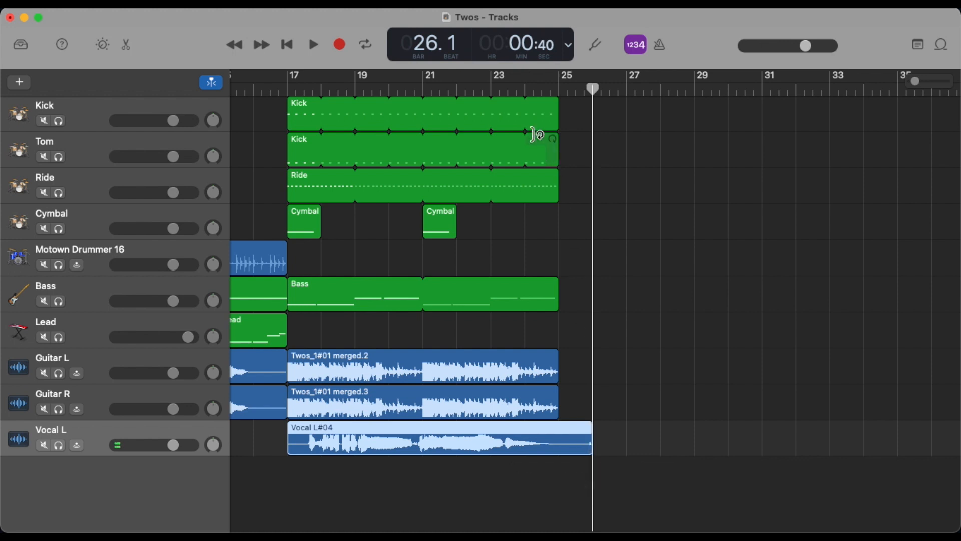
{"action": "left_click_drag", "start_coordinate": [521, 90], "coordinate": [555, 92]}
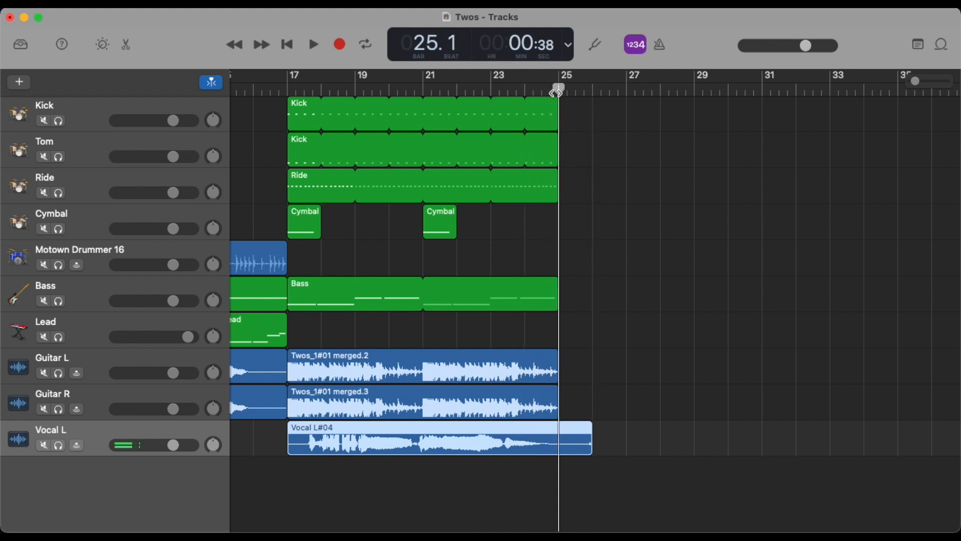
{"action": "key", "text": "super+t"}
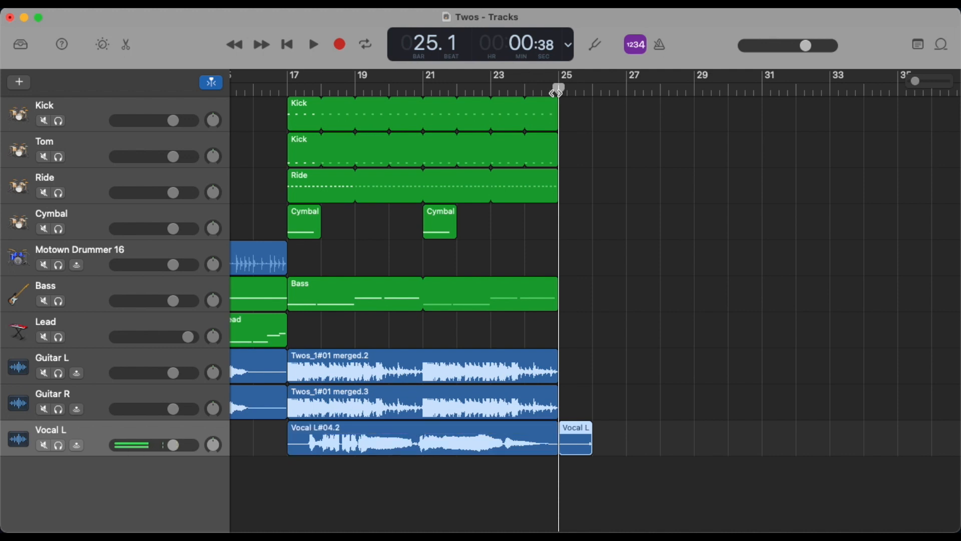
{"action": "key", "text": "Delete"}
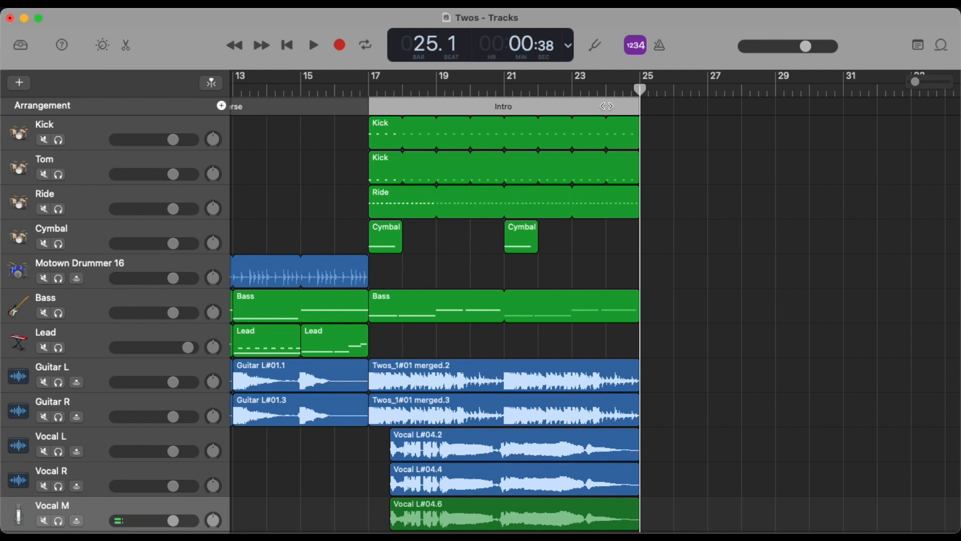
Copy the Intro section at bar 17 to bar 25, and delete the Vocal L, Vocal R and Vocal M regions from bar 25 on
{"action": "left_click_drag", "start_coordinate": [606, 106], "coordinate": [642, 111]}
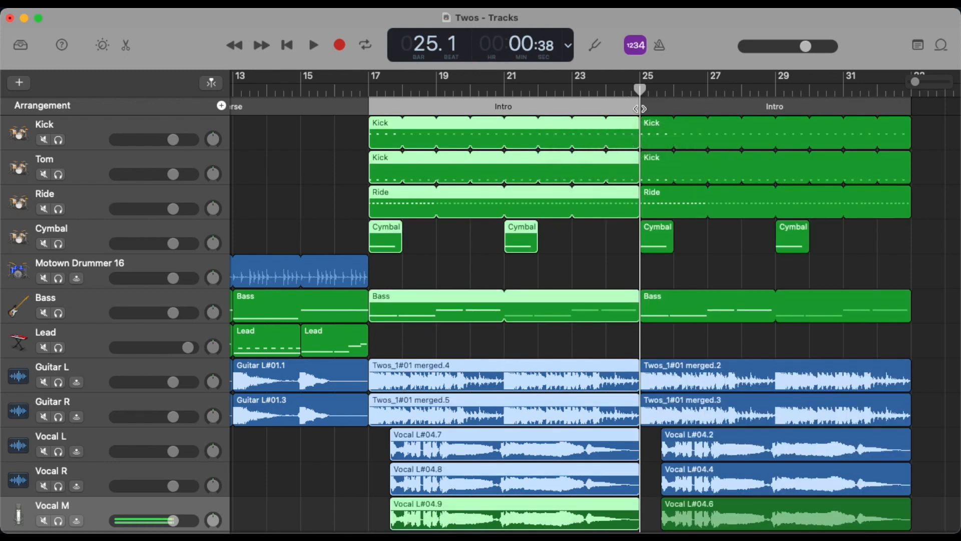
{"action": "left_click", "coordinate": [756, 269]}
{"action": "scroll", "coordinate": [757, 269], "scroll_direction": "down", "scroll_amount": 3}
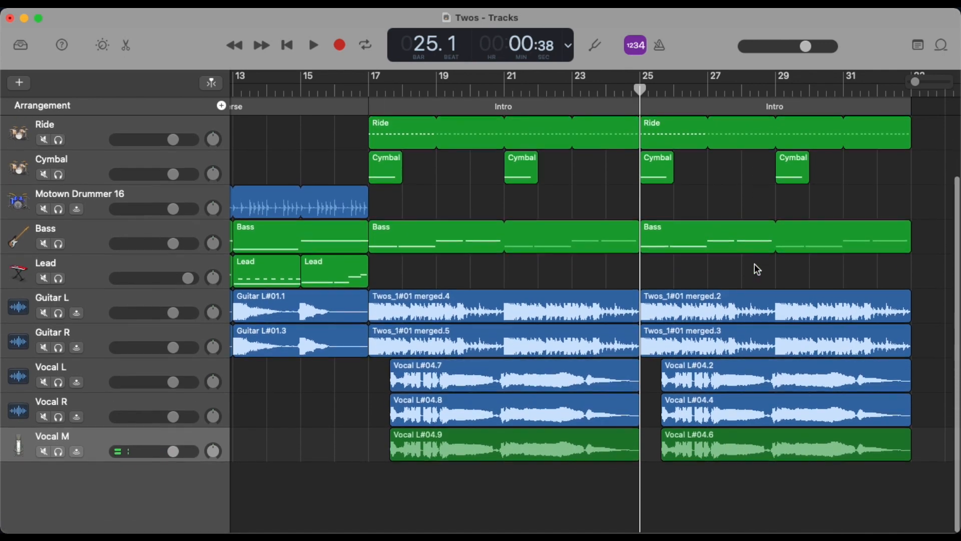
{"action": "left_click", "coordinate": [756, 375]}
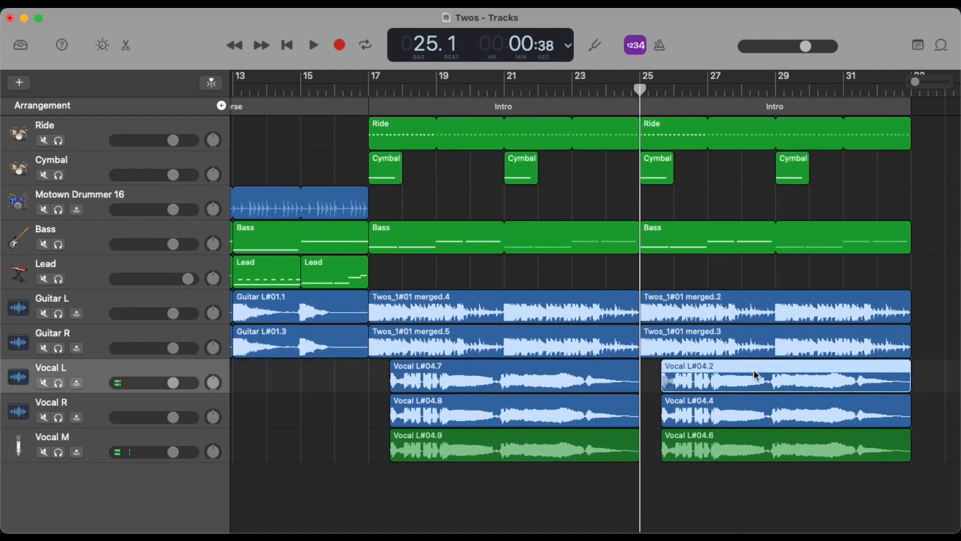
{"action": "left_click", "coordinate": [753, 409], "text": "shift"}
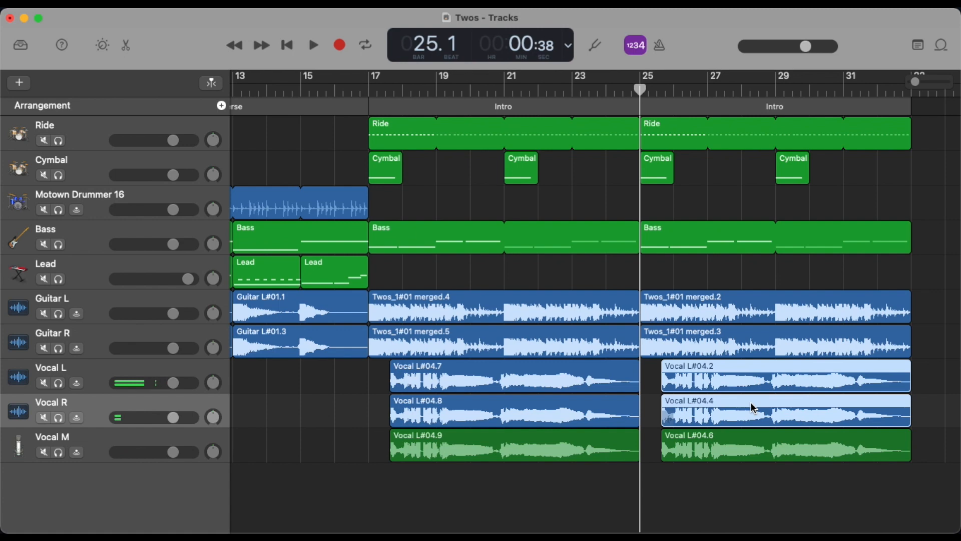
{"action": "left_click", "coordinate": [753, 447], "text": "shift"}
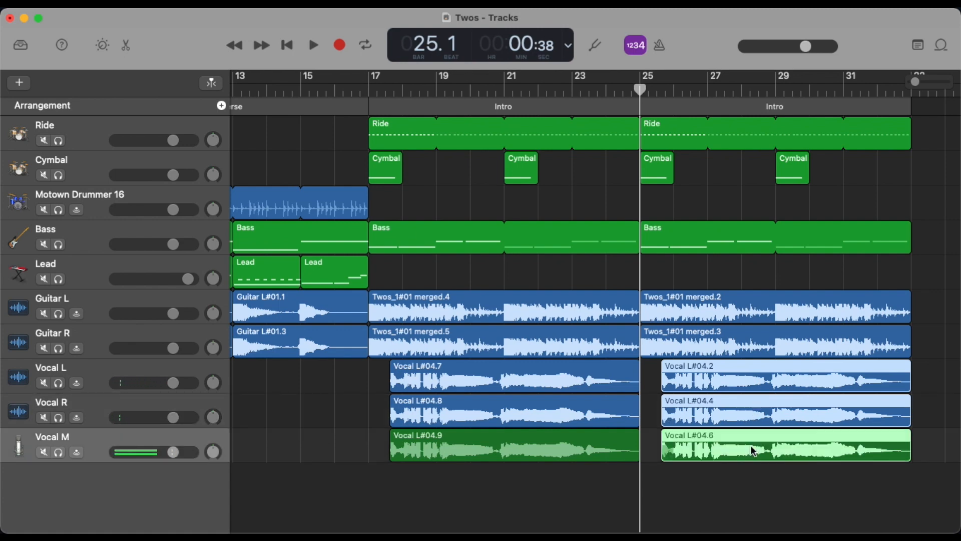
{"action": "key", "text": "Delete"}
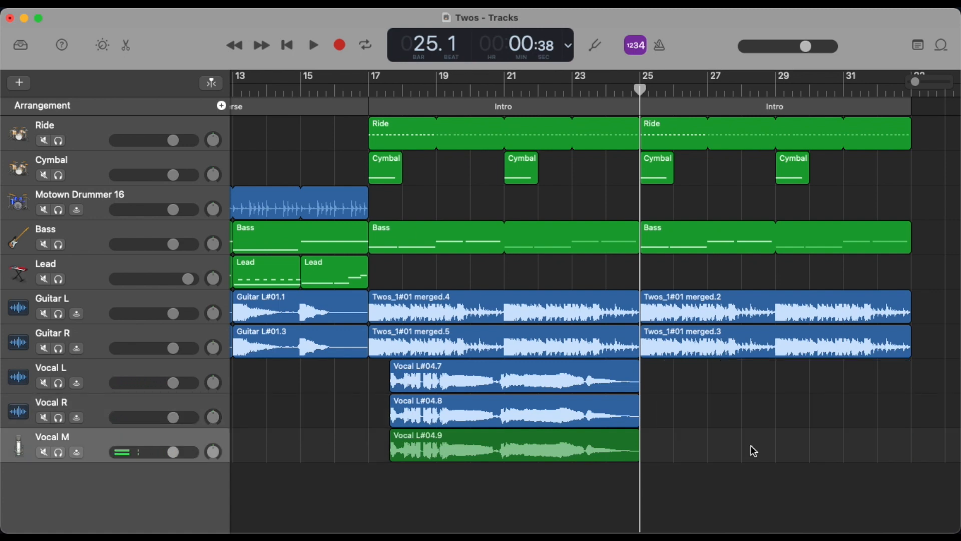
Copy the four Arena Run regions of the first Intro on the Lead track and paste them at bar 25
{"action": "scroll", "coordinate": [761, 450], "scroll_direction": "left", "scroll_amount": 15}
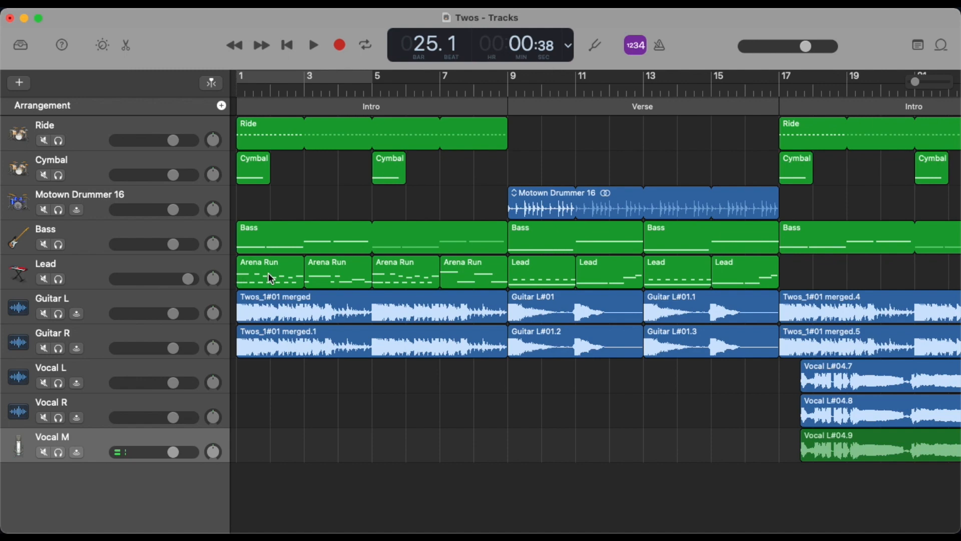
{"action": "left_click", "coordinate": [271, 278]}
{"action": "left_click", "coordinate": [333, 278], "text": "shift"}
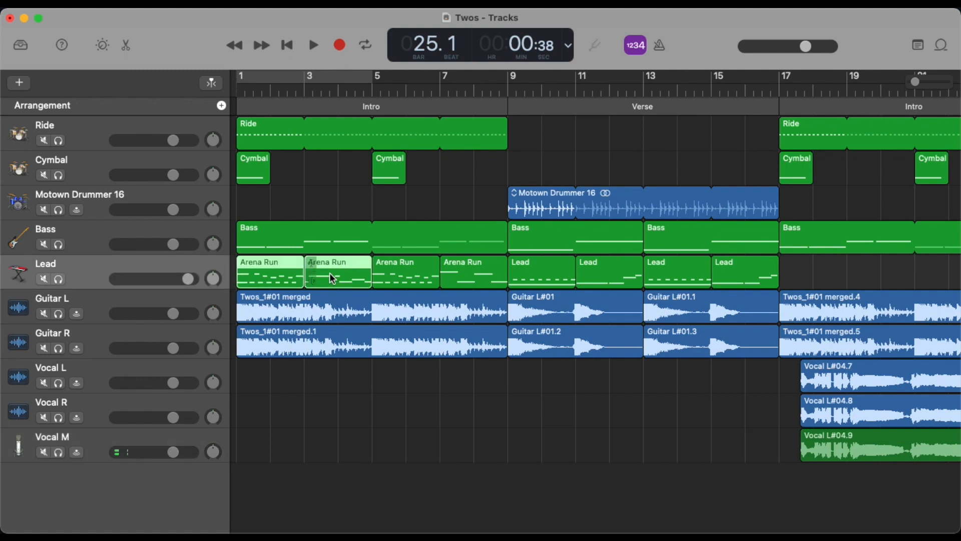
{"action": "left_click", "coordinate": [405, 276], "text": "shift"}
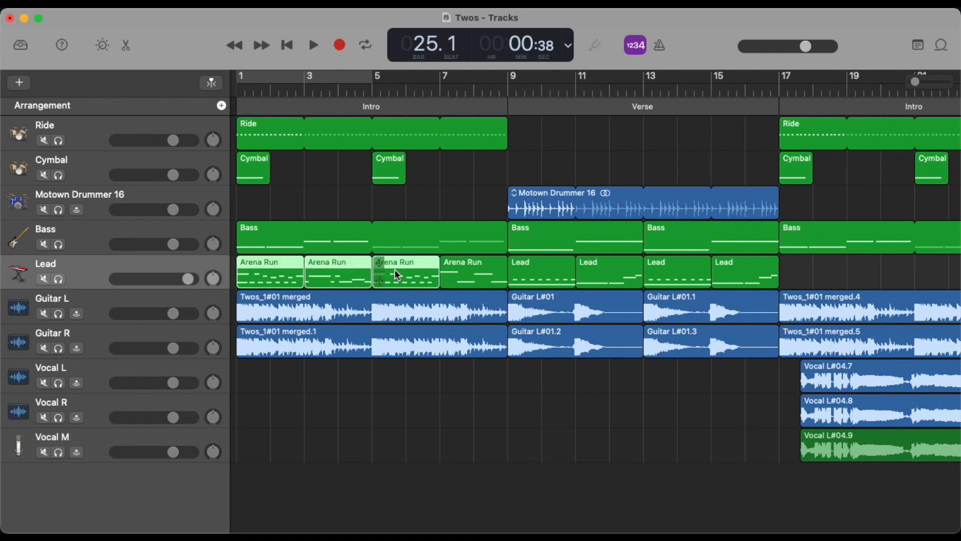
{"action": "left_click", "coordinate": [471, 276], "text": "shift"}
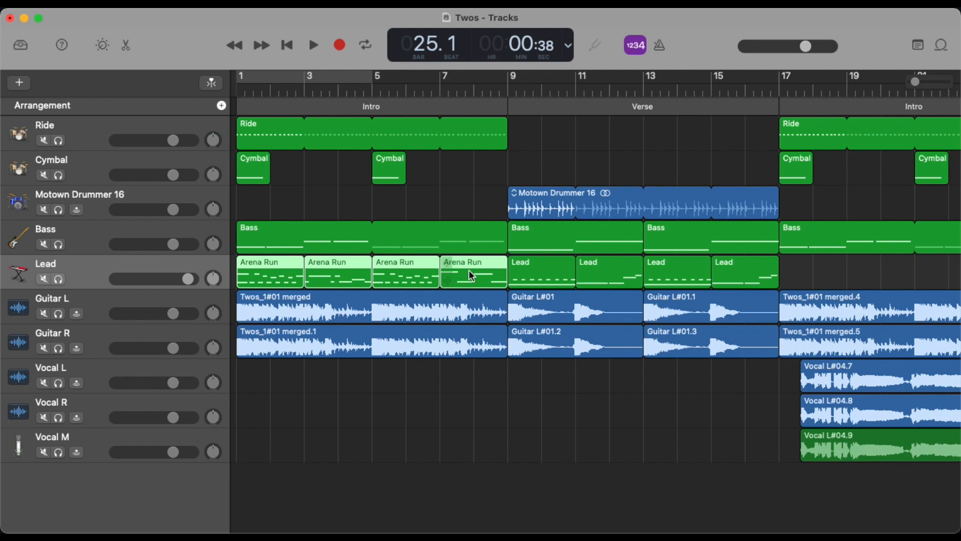
{"action": "scroll", "coordinate": [470, 276], "scroll_direction": "right", "scroll_amount": 10}
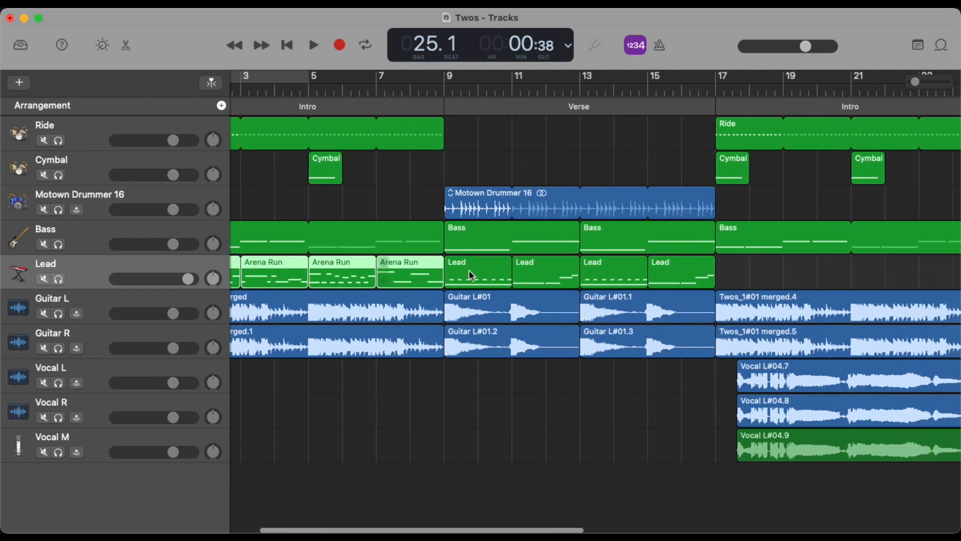
{"action": "scroll", "coordinate": [470, 276], "scroll_direction": "right", "scroll_amount": 3}
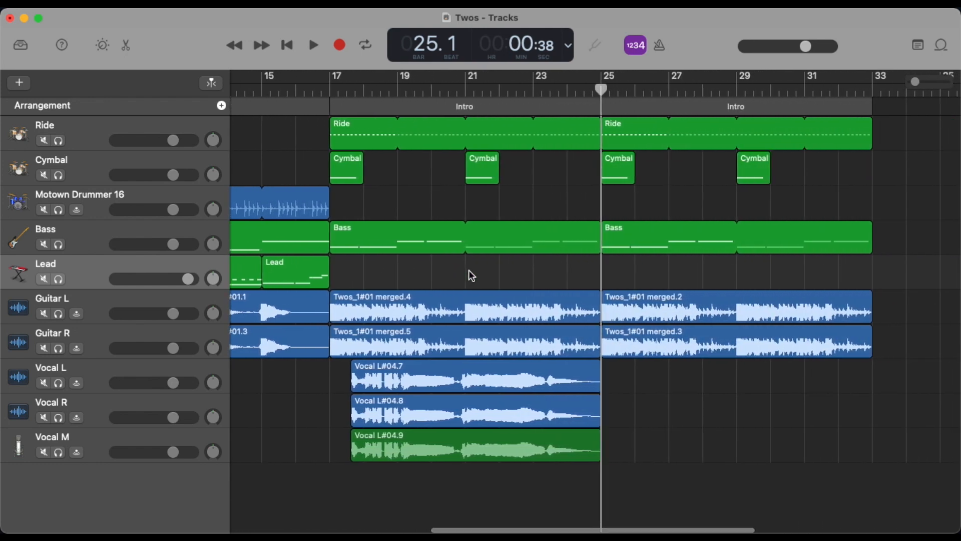
{"action": "key", "text": "super+v"}
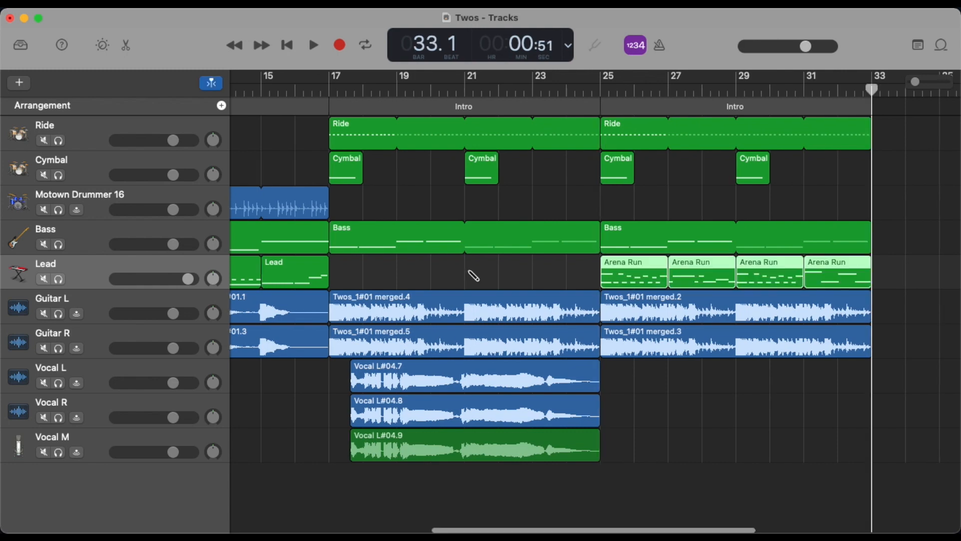
{"action": "left_click", "coordinate": [676, 170]}
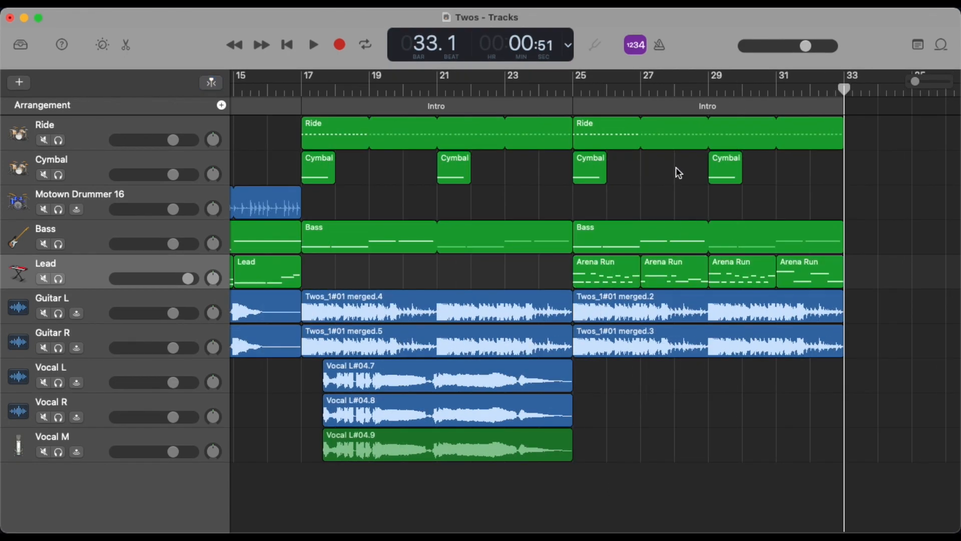
Change the arrangement section at bar 25 to Outro and the one at bar 17 to Chorus
{"action": "left_click", "coordinate": [718, 110]}
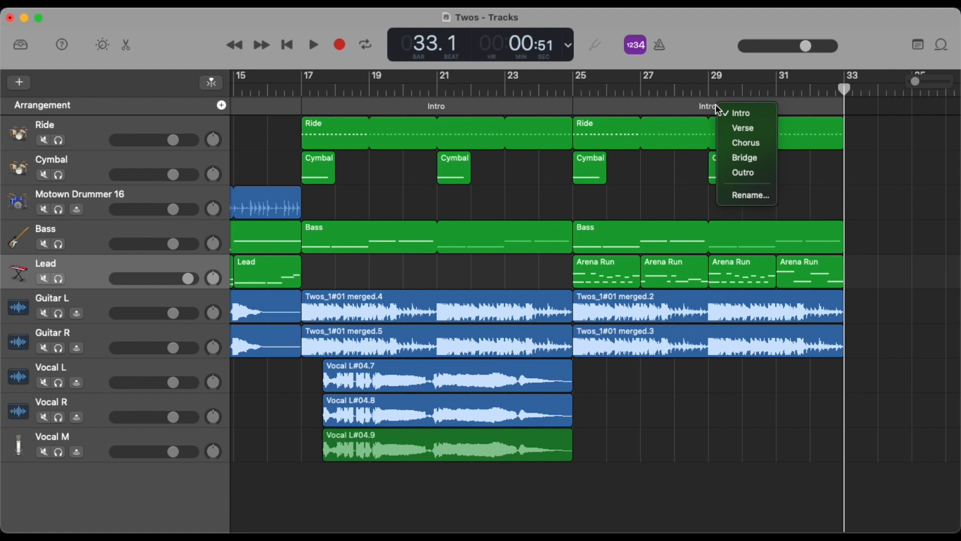
{"action": "left_click", "coordinate": [741, 173]}
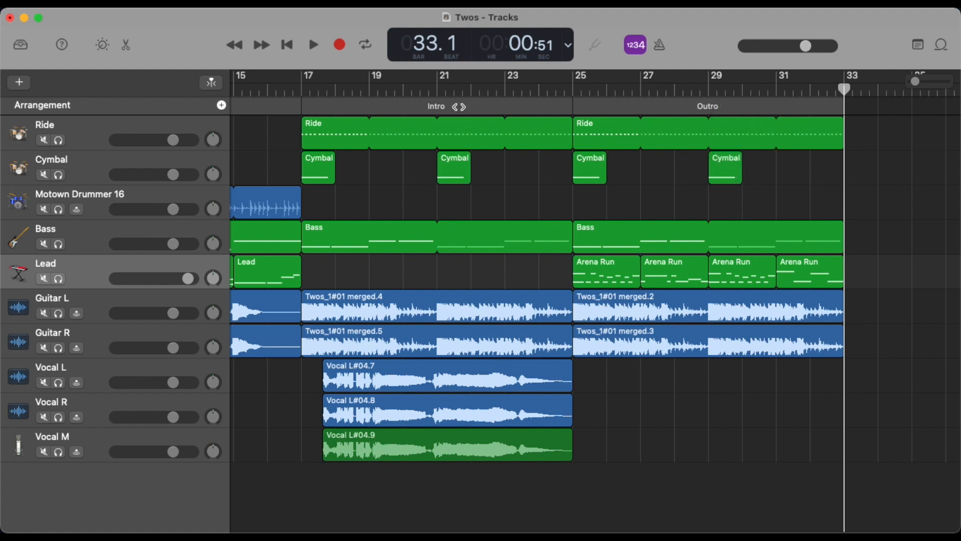
{"action": "left_click", "coordinate": [447, 109]}
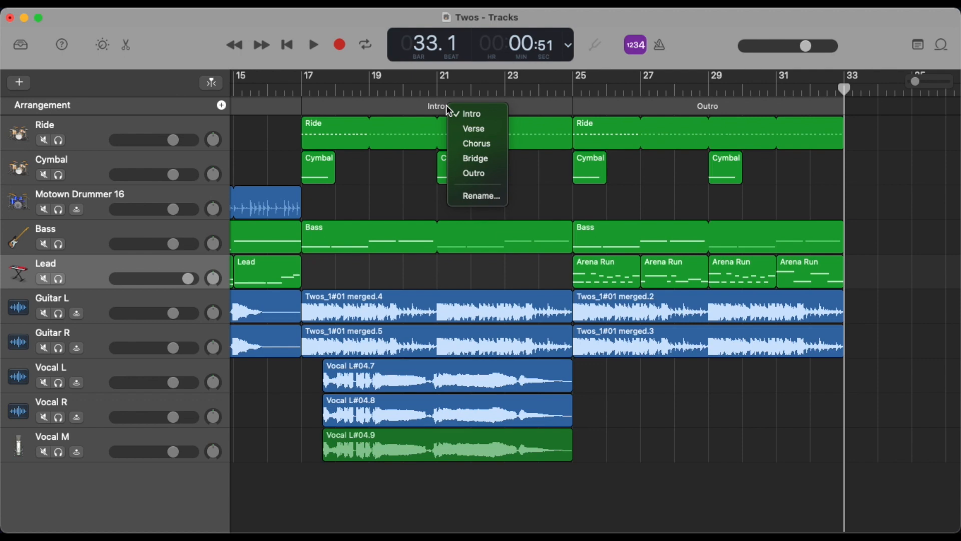
{"action": "left_click", "coordinate": [472, 145]}
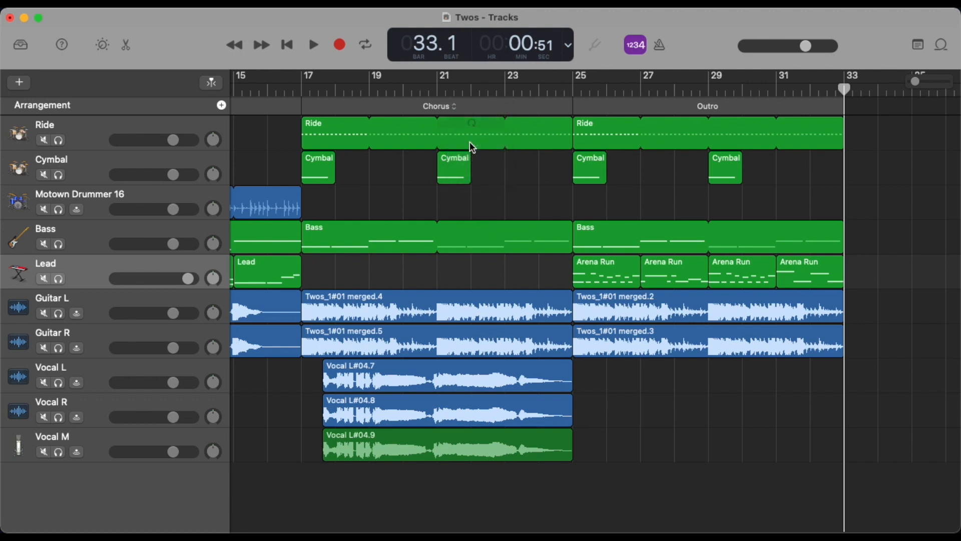
Hide the arrangement track and return the playhead to the beginning of the song
{"action": "scroll", "coordinate": [472, 146], "scroll_direction": "left", "scroll_amount": 10}
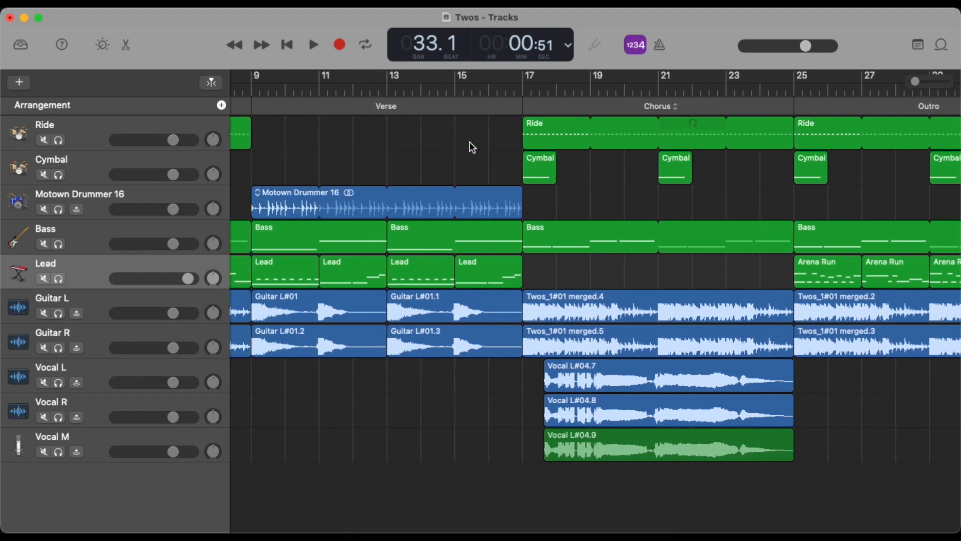
{"action": "scroll", "coordinate": [472, 147], "scroll_direction": "left", "scroll_amount": 10}
{"action": "scroll", "coordinate": [472, 147], "scroll_direction": "left", "scroll_amount": 2}
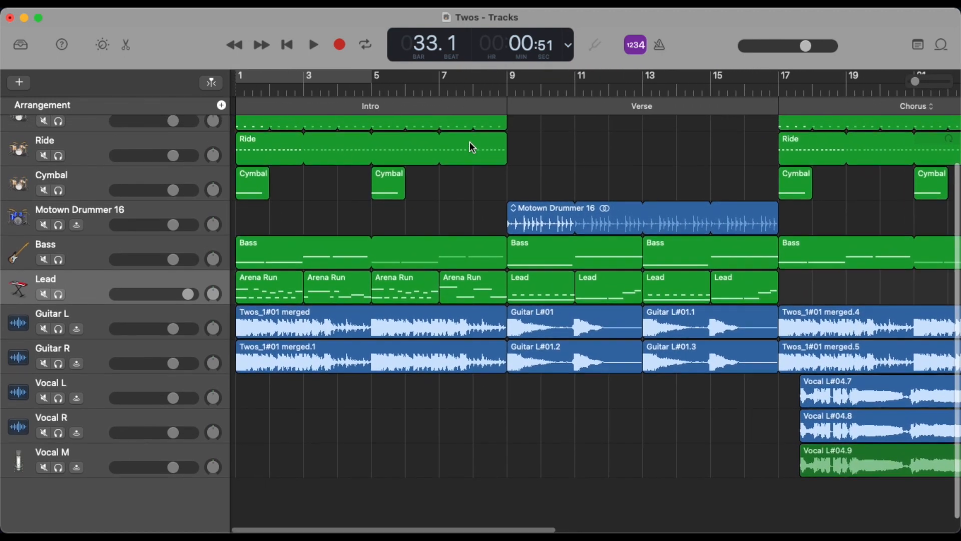
{"action": "left_click", "coordinate": [211, 82]}
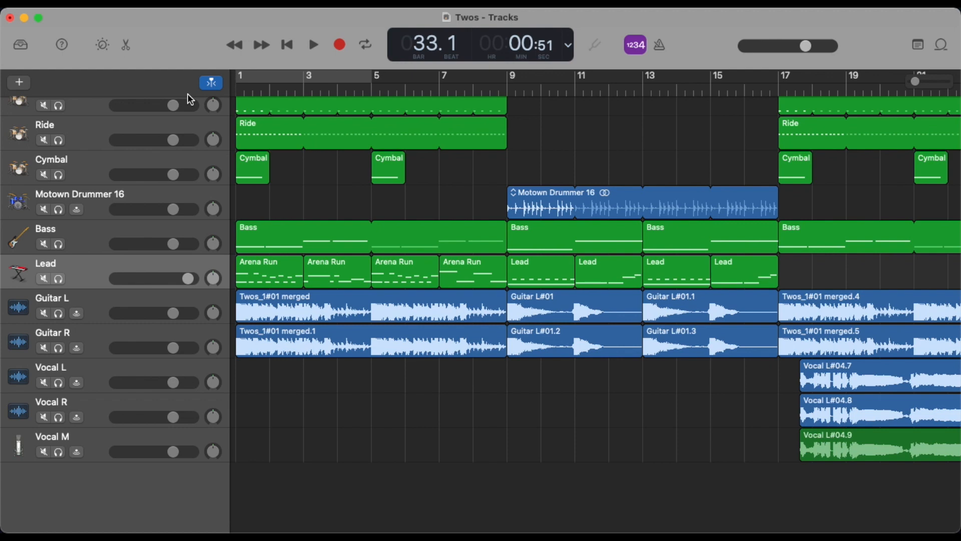
{"action": "left_click", "coordinate": [285, 46]}
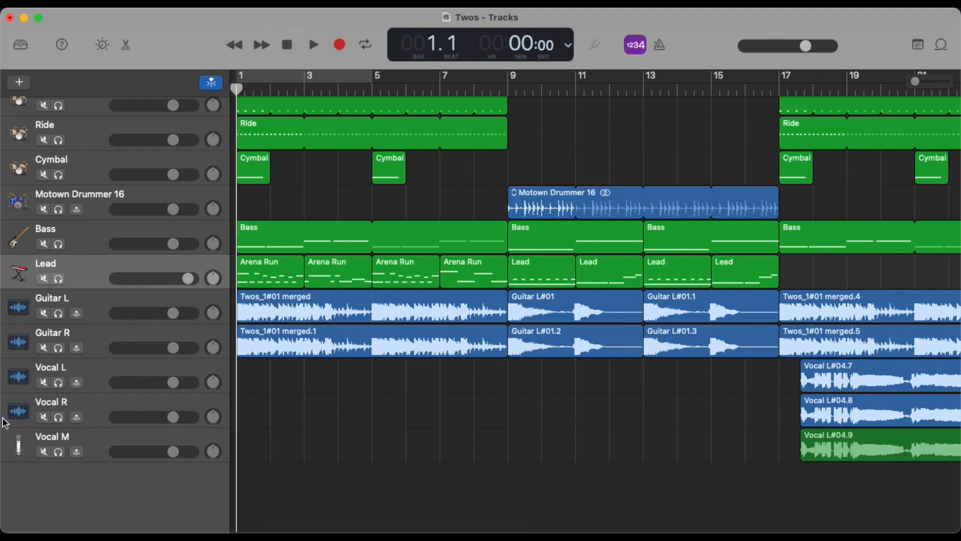
Reorder the vocal tracks so that Vocal M sits between Vocal L and Vocal R
{"action": "left_click_drag", "start_coordinate": [17, 443], "coordinate": [17, 405]}
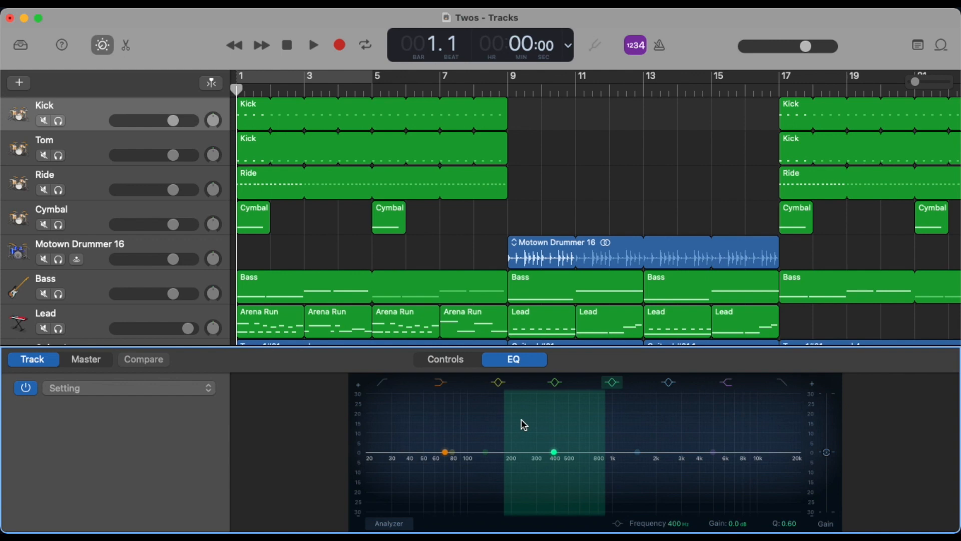
Solo the Kick track with its volume raised to near maximum, and boost its low-shelf EQ band around 71 Hz during playback
{"action": "left_click", "coordinate": [59, 122]}
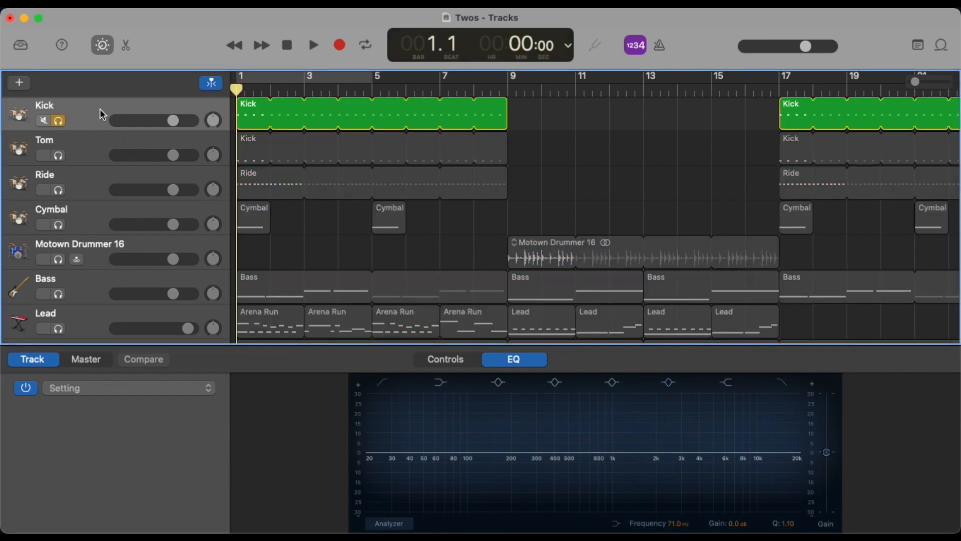
{"action": "left_click_drag", "start_coordinate": [174, 121], "coordinate": [194, 121]}
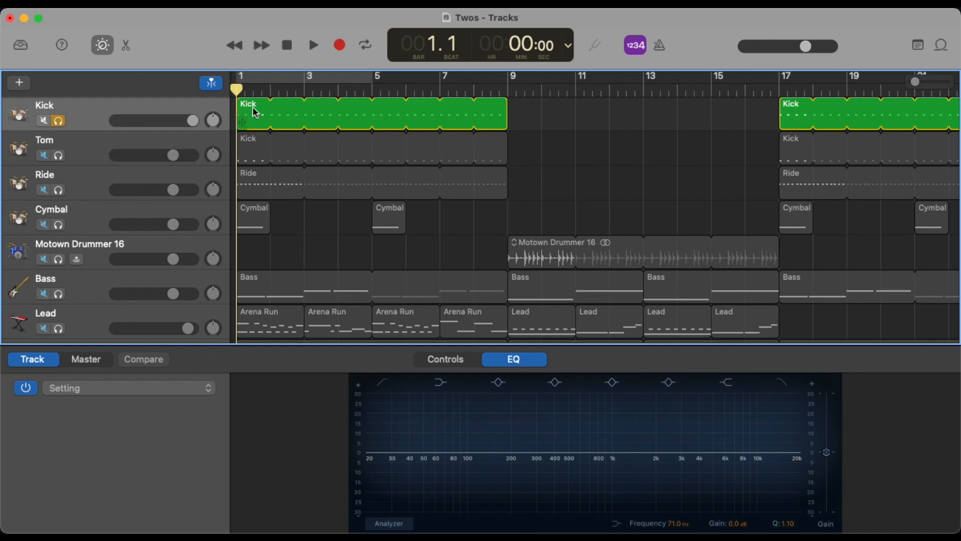
{"action": "left_click", "coordinate": [315, 44]}
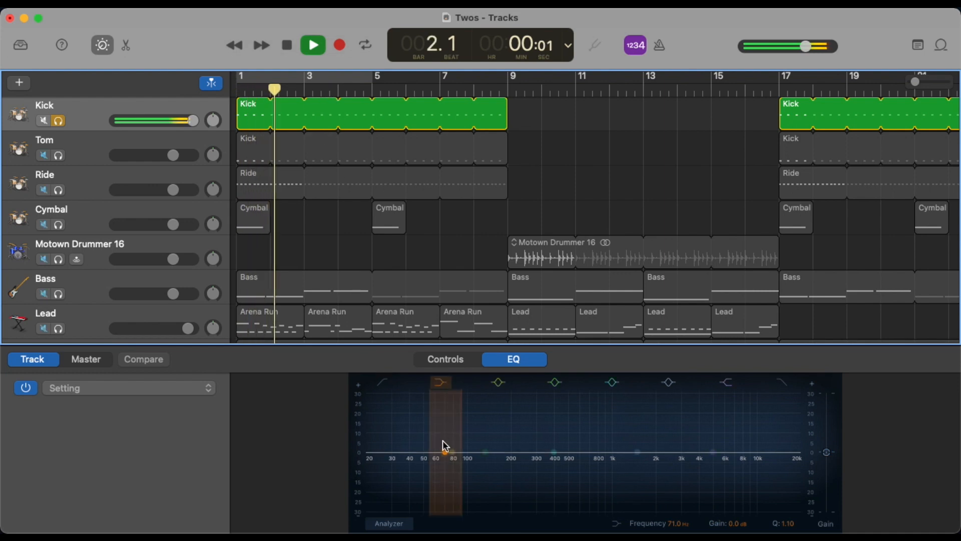
{"action": "left_click_drag", "start_coordinate": [444, 453], "coordinate": [448, 408]}
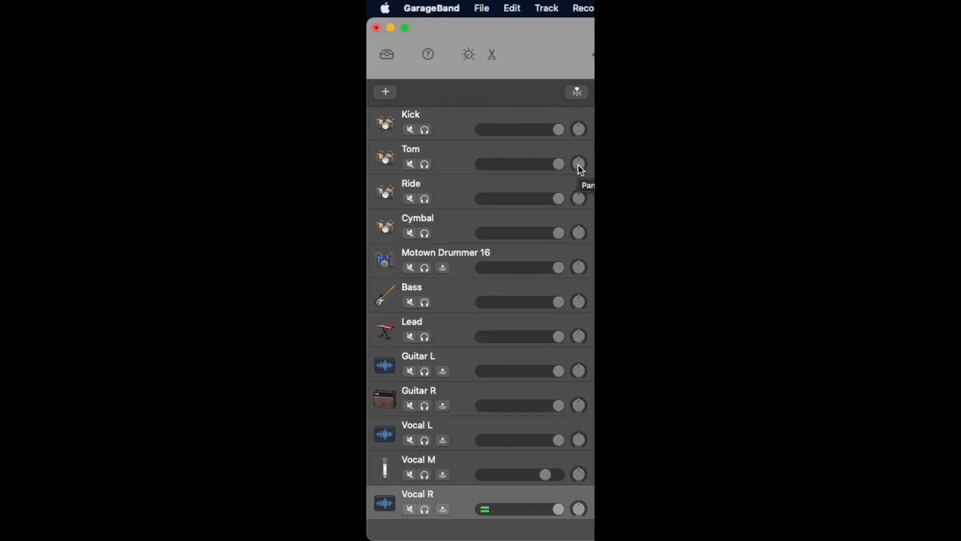
Adjust the pan of the Tom, Ride, Lead, Guitar L, Guitar R, Vocal L and Vocal R tracks
{"action": "left_click", "coordinate": [578, 166]}
{"action": "left_click", "coordinate": [579, 199]}
{"action": "left_click", "coordinate": [578, 336]}
{"action": "left_click", "coordinate": [578, 370]}
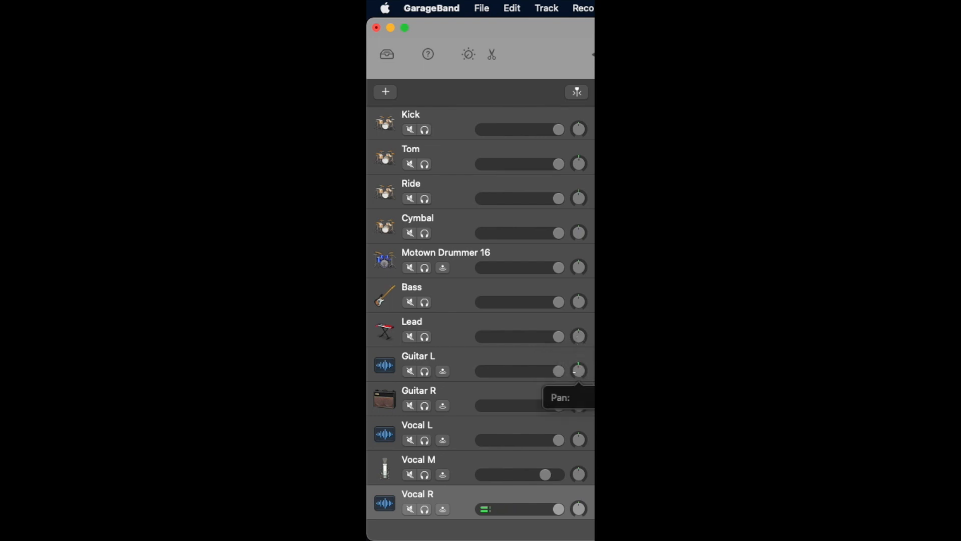
{"action": "left_click", "coordinate": [579, 405]}
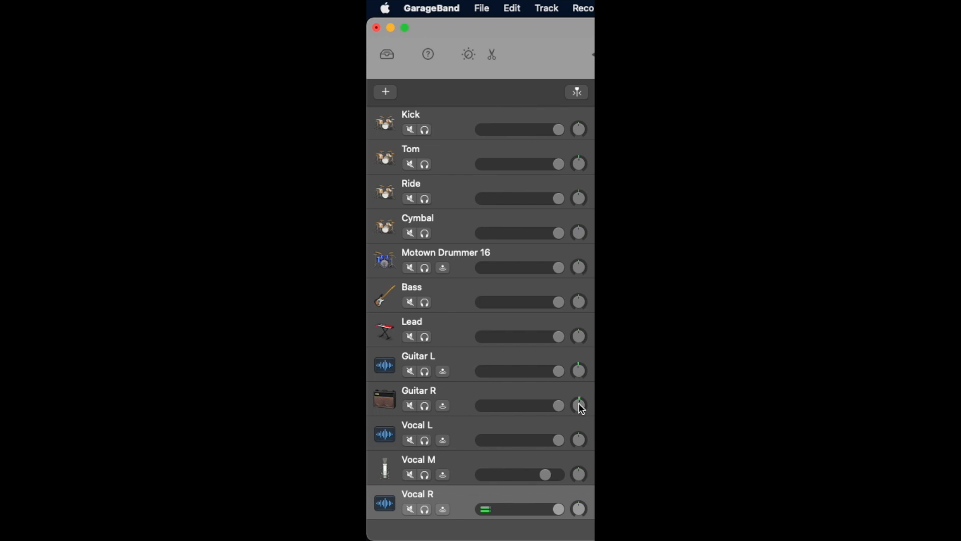
{"action": "left_click", "coordinate": [579, 438]}
{"action": "left_click", "coordinate": [579, 509]}
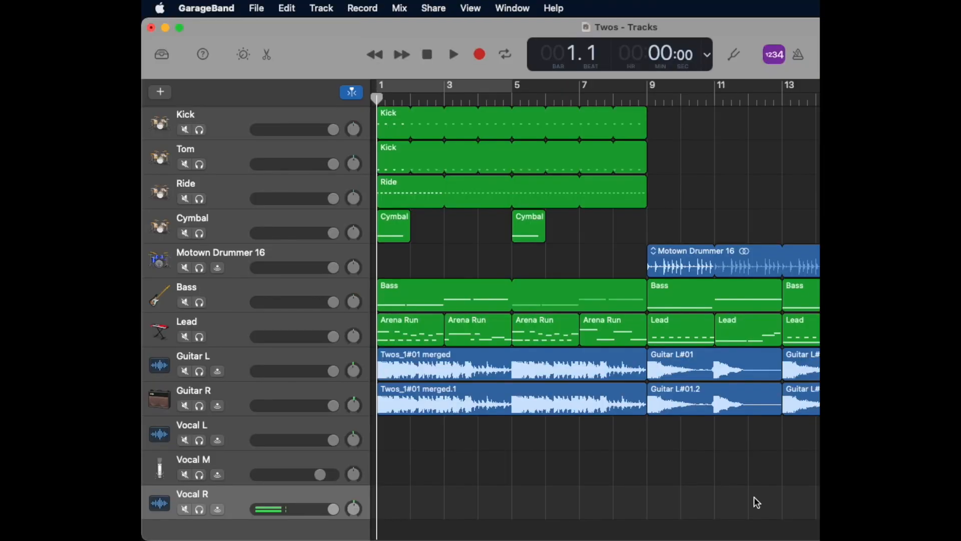
Show the master track below the vocal tracks and open its EQ
{"action": "left_click", "coordinate": [319, 9]}
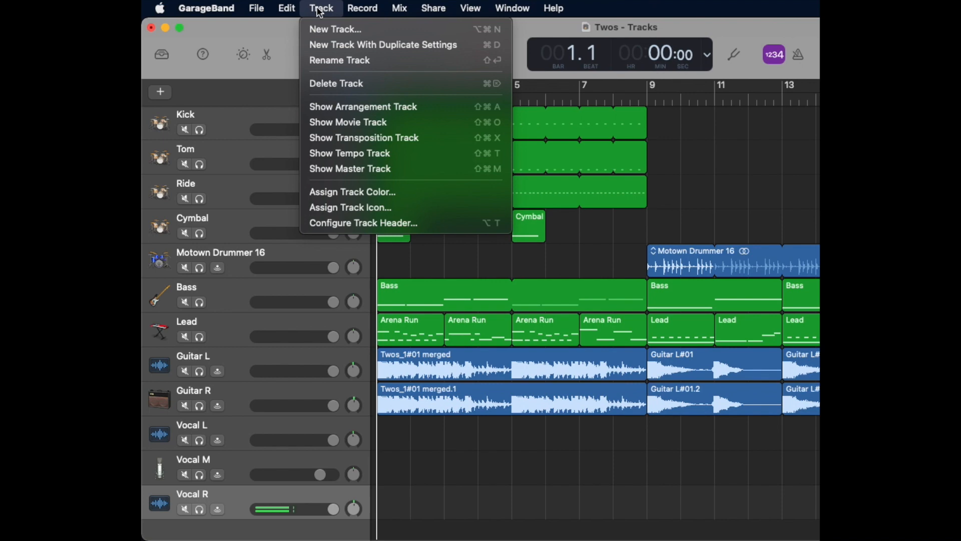
{"action": "left_click", "coordinate": [343, 171]}
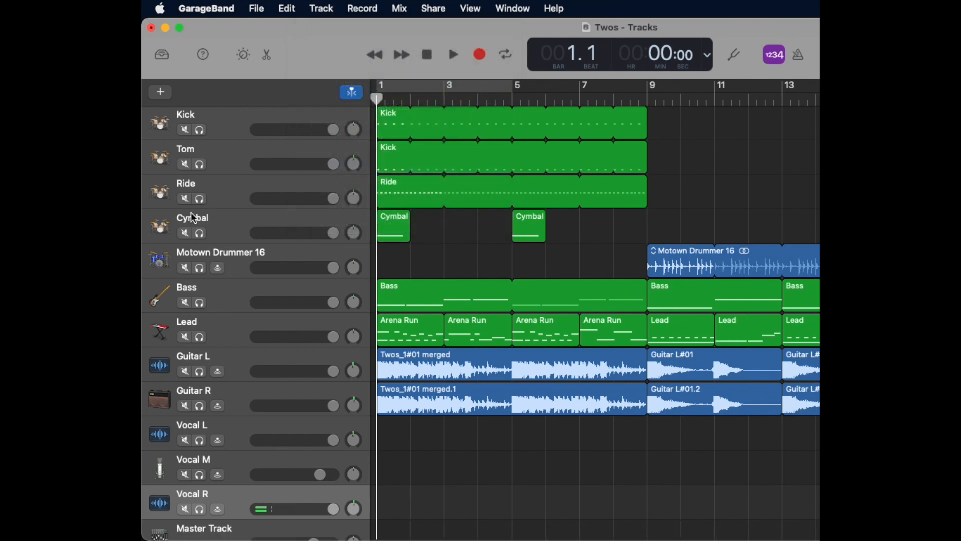
{"action": "scroll", "coordinate": [153, 244], "scroll_direction": "down", "scroll_amount": 5}
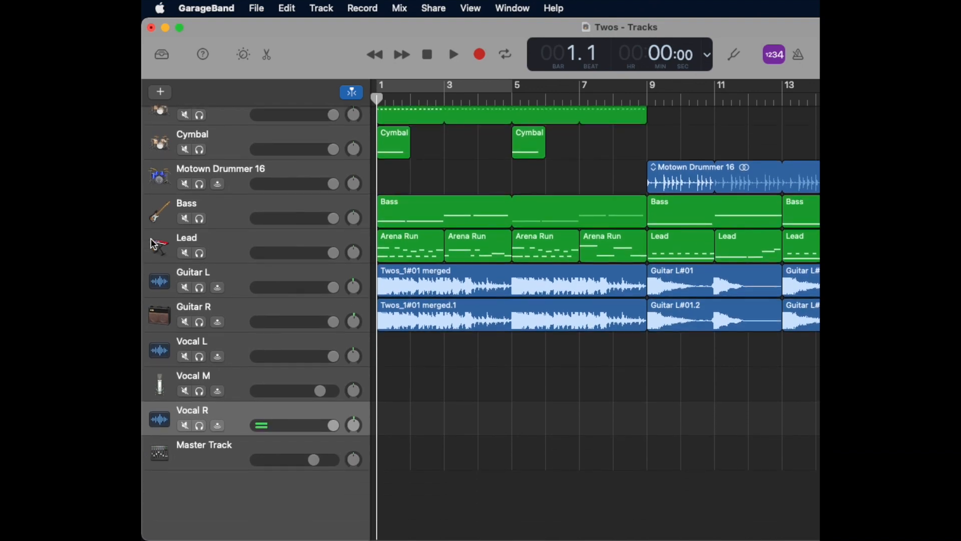
{"action": "left_click", "coordinate": [154, 449]}
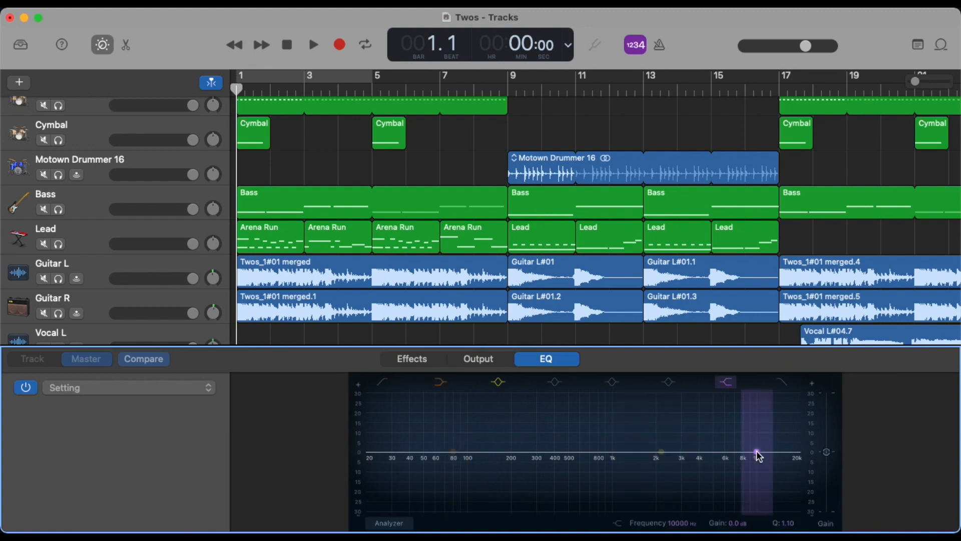
Boost the master EQ's high shelf by about 5.2 dB at 7000 Hz, and raise its upper-mid and low-shelf bands
{"action": "left_click_drag", "start_coordinate": [757, 453], "coordinate": [734, 446]}
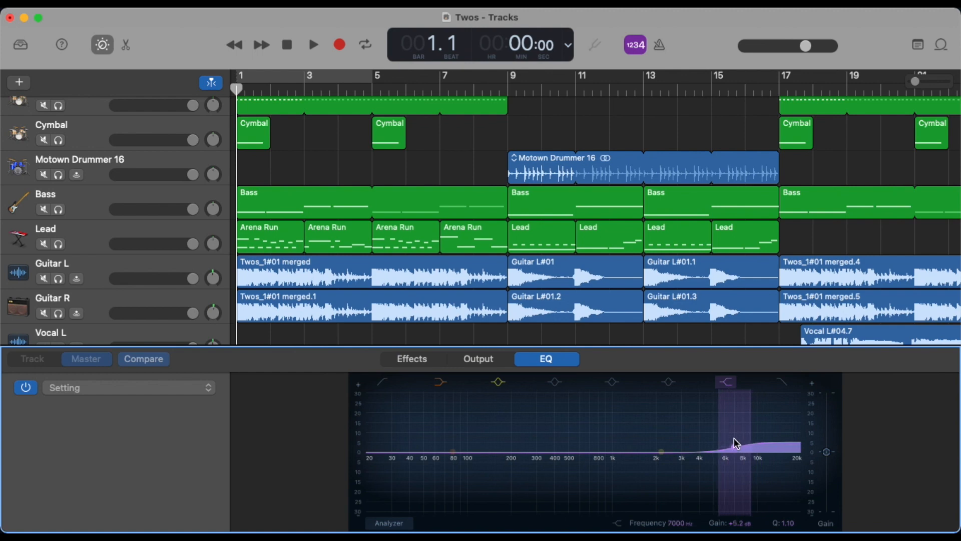
{"action": "left_click_drag", "start_coordinate": [660, 453], "coordinate": [656, 444]}
{"action": "left_click_drag", "start_coordinate": [454, 452], "coordinate": [461, 435]}
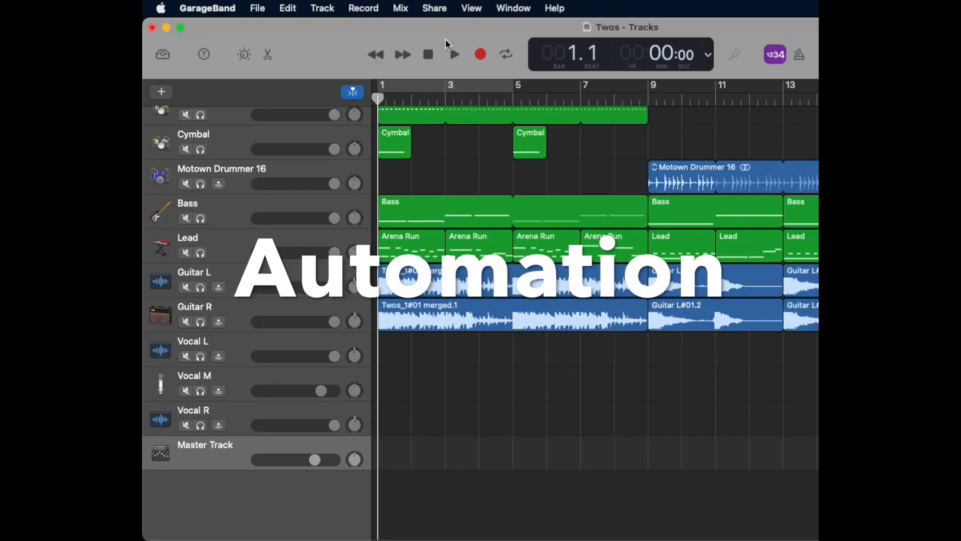
Create a volume fade-out on the main output and adjust the third volume point of the fade on the master track
{"action": "left_click", "coordinate": [401, 8]}
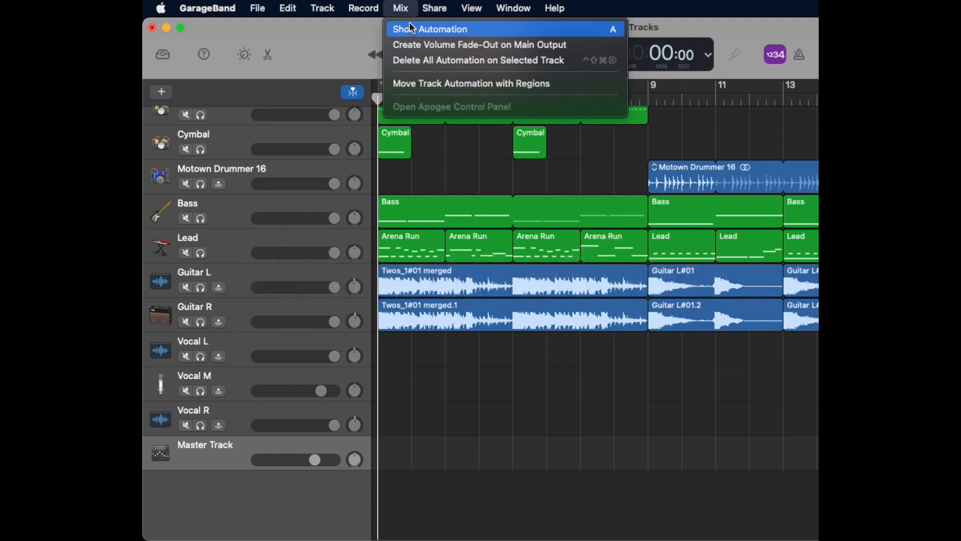
{"action": "left_click", "coordinate": [423, 43]}
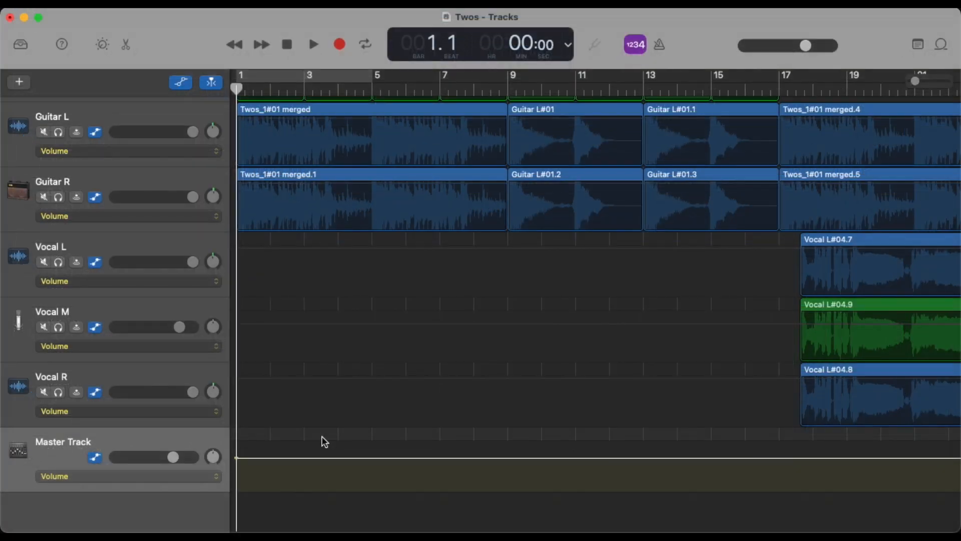
{"action": "scroll", "coordinate": [327, 440], "scroll_direction": "right", "scroll_amount": 5}
{"action": "scroll", "coordinate": [323, 437], "scroll_direction": "right", "scroll_amount": 10}
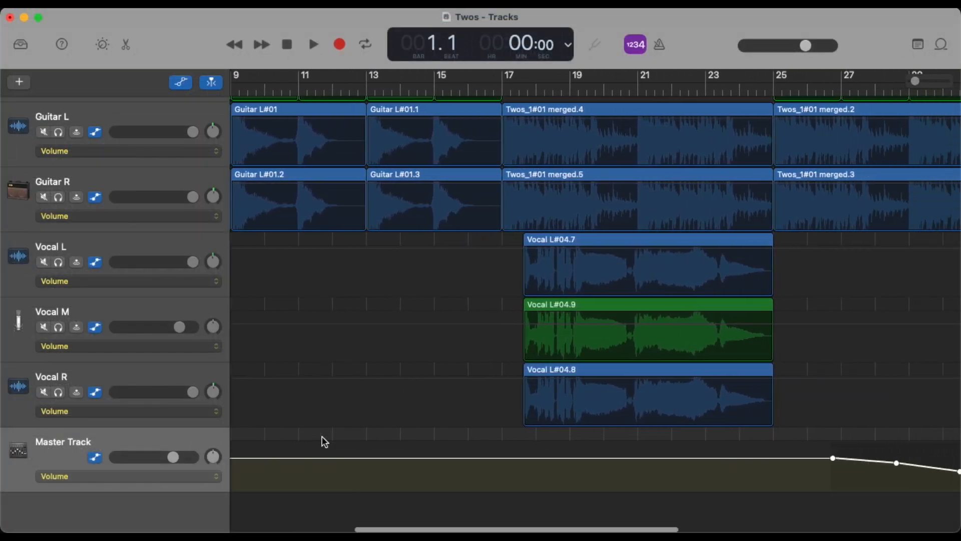
{"action": "scroll", "coordinate": [325, 441], "scroll_direction": "right", "scroll_amount": 10}
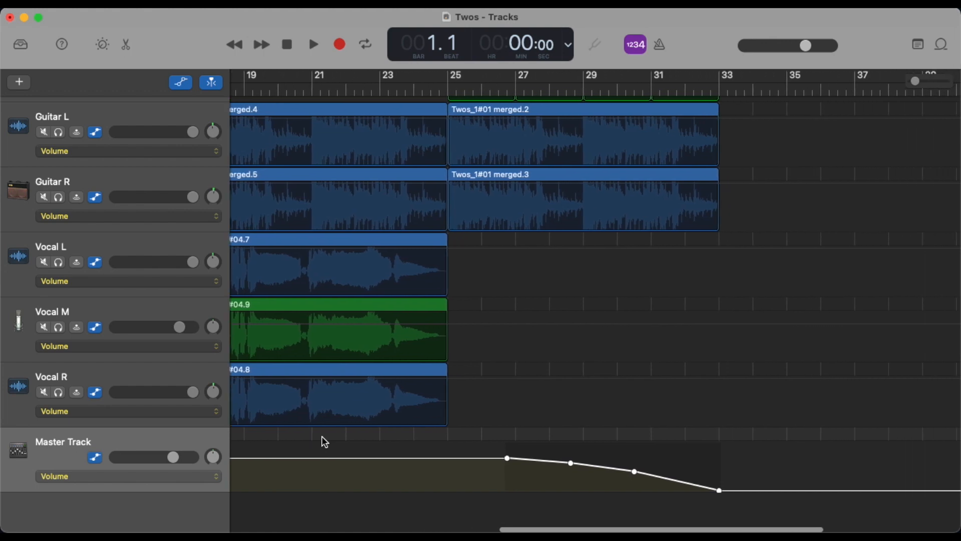
{"action": "scroll", "coordinate": [323, 436], "scroll_direction": "right", "scroll_amount": 3}
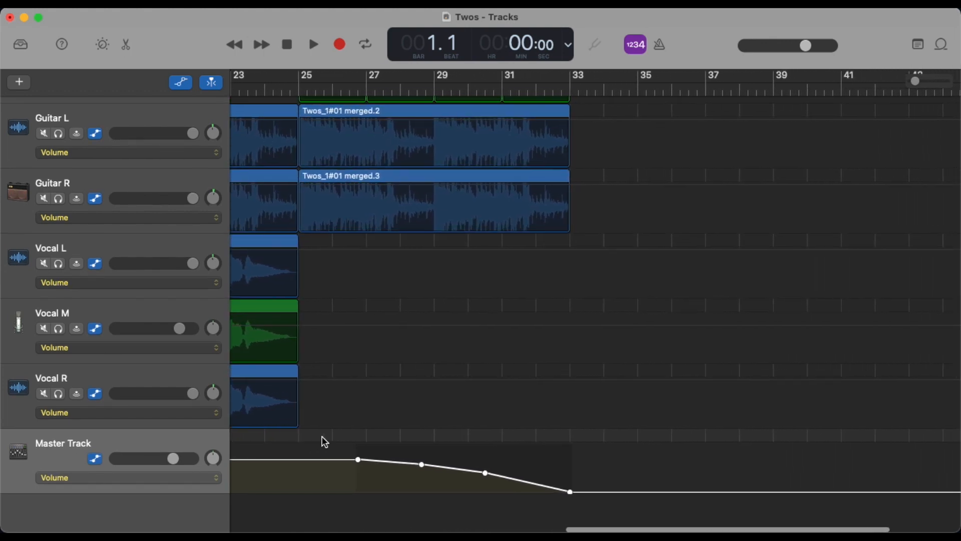
{"action": "left_click", "coordinate": [486, 473]}
{"action": "mouse_move", "coordinate": [486, 475]}
{"action": "left_mouse_down"}
{"action": "mouse_move", "coordinate": [487, 487]}
{"action": "mouse_move", "coordinate": [489, 473]}
{"action": "left_mouse_up"}
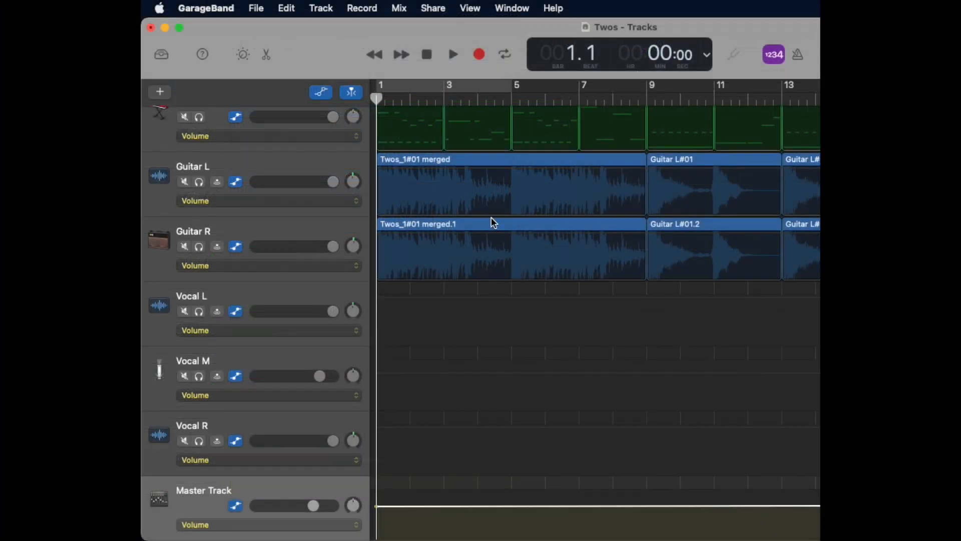
Save the project and choose to share the song to Music
{"action": "left_click", "coordinate": [257, 9]}
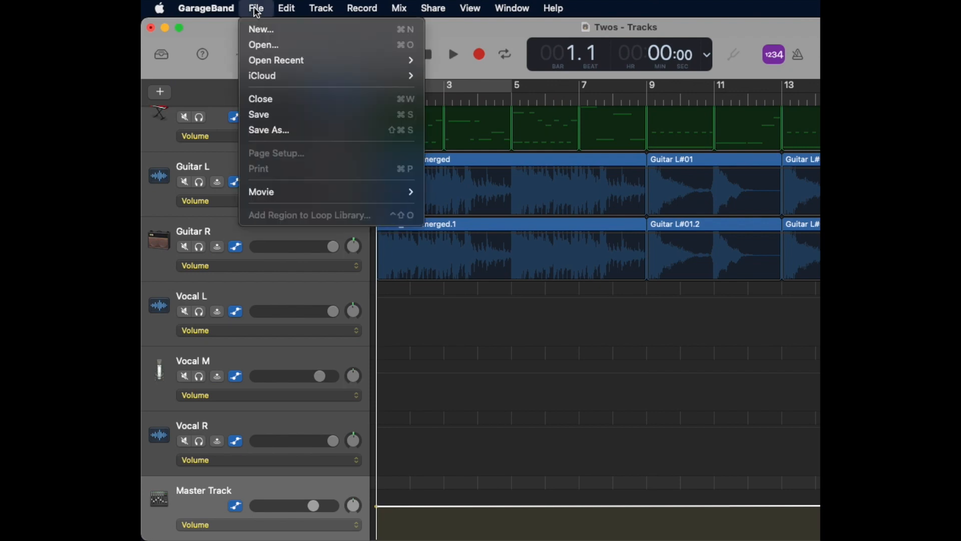
{"action": "left_click", "coordinate": [266, 116]}
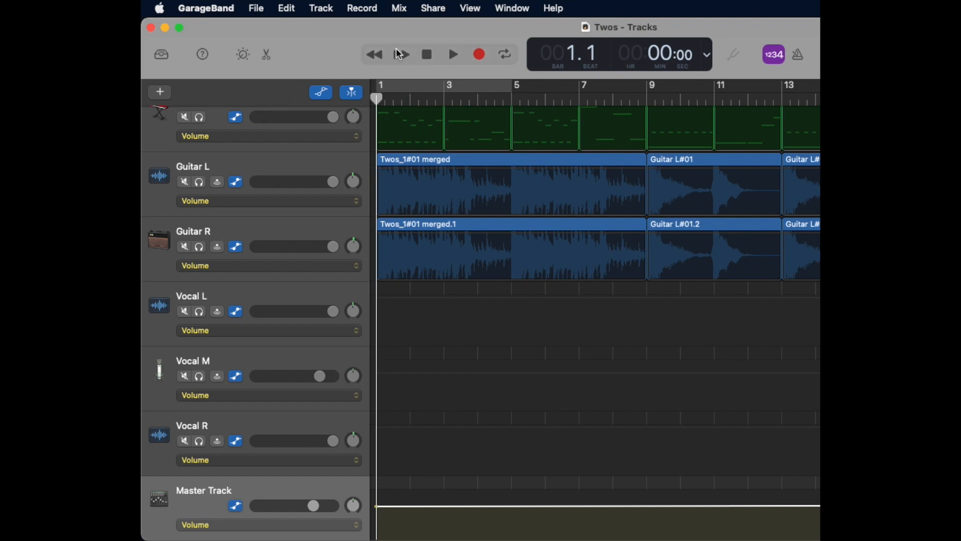
{"action": "left_click", "coordinate": [436, 8]}
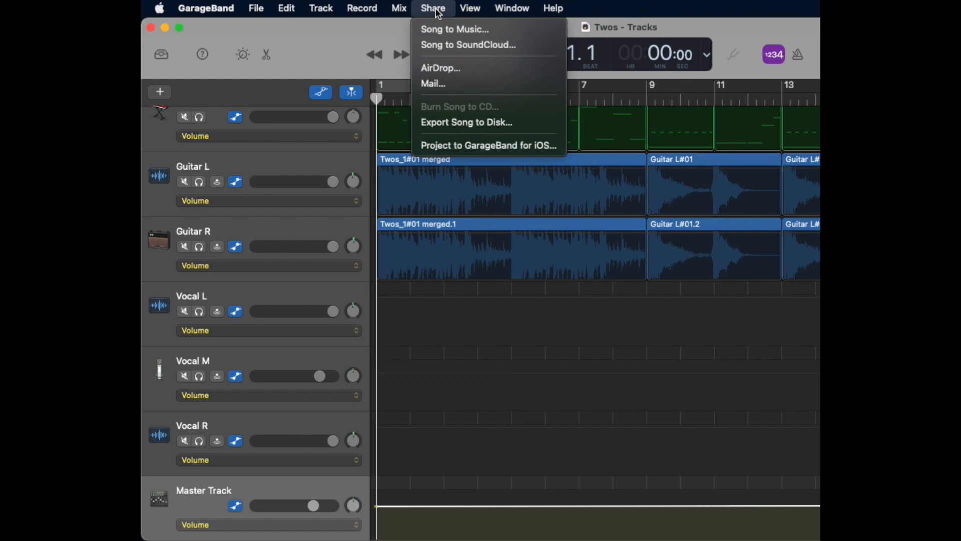
{"action": "left_click", "coordinate": [445, 30]}
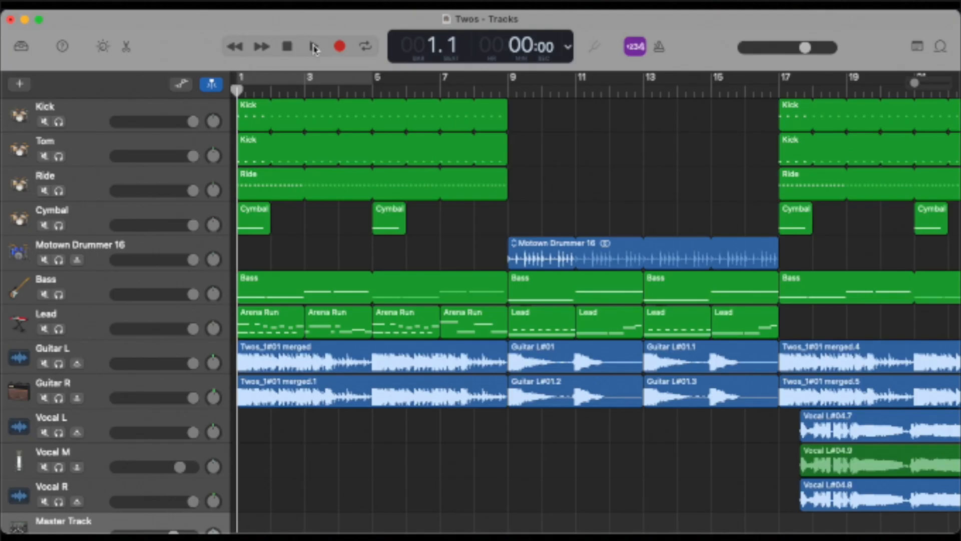
Play the mixed song from the beginning
{"action": "left_click", "coordinate": [314, 48]}
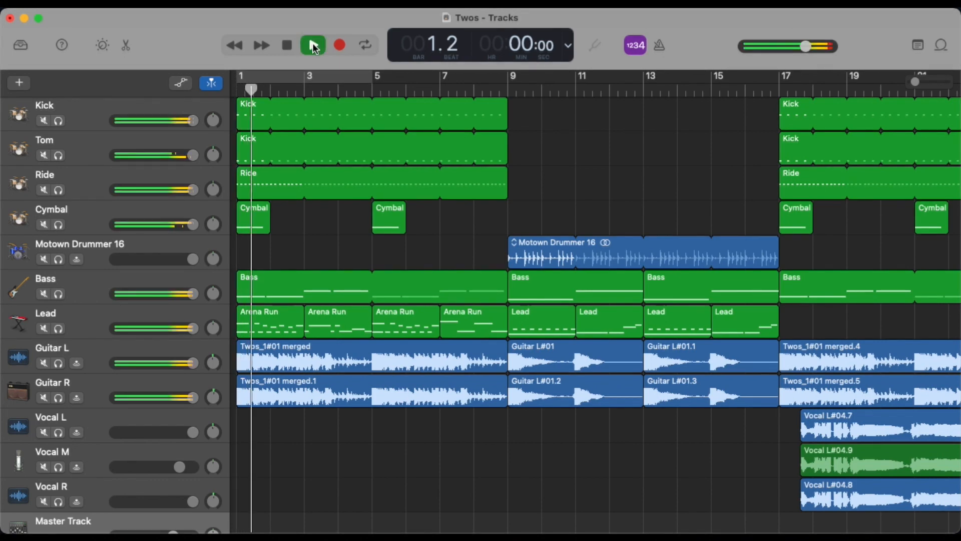